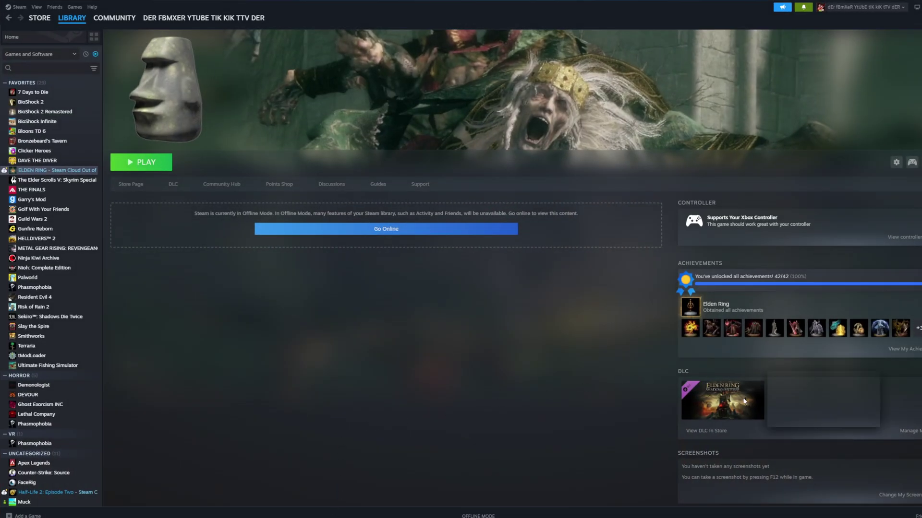
Switch to the web browser and search Google for "smithbox elden ring".
mouse_move(743, 401)
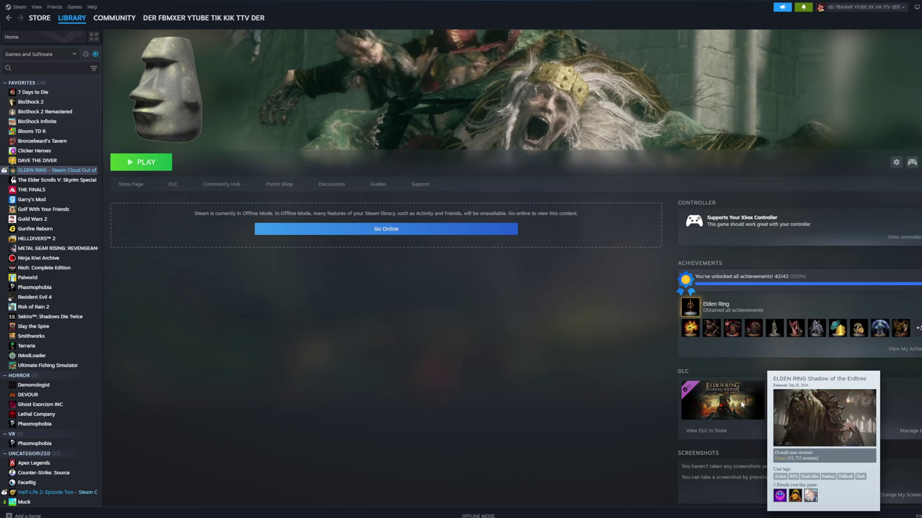
key(alt+Tab)
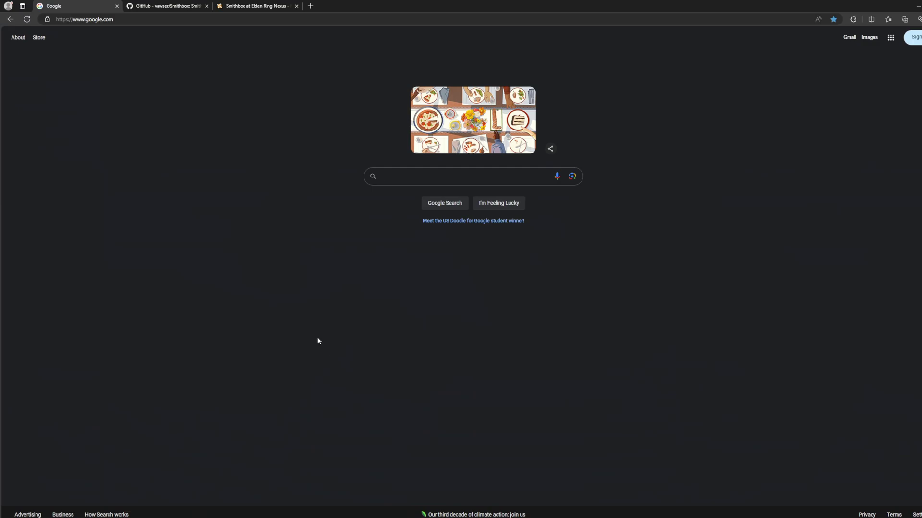
click(429, 177)
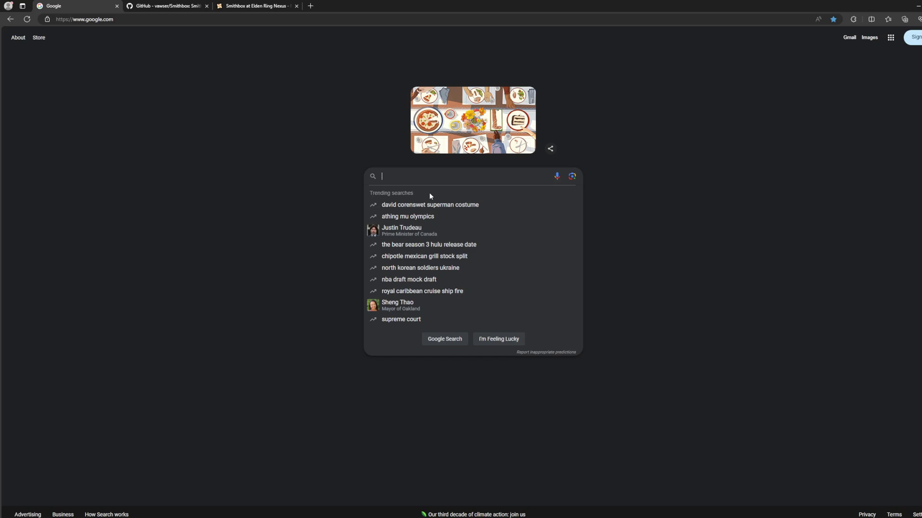
text(smithbox elden r)
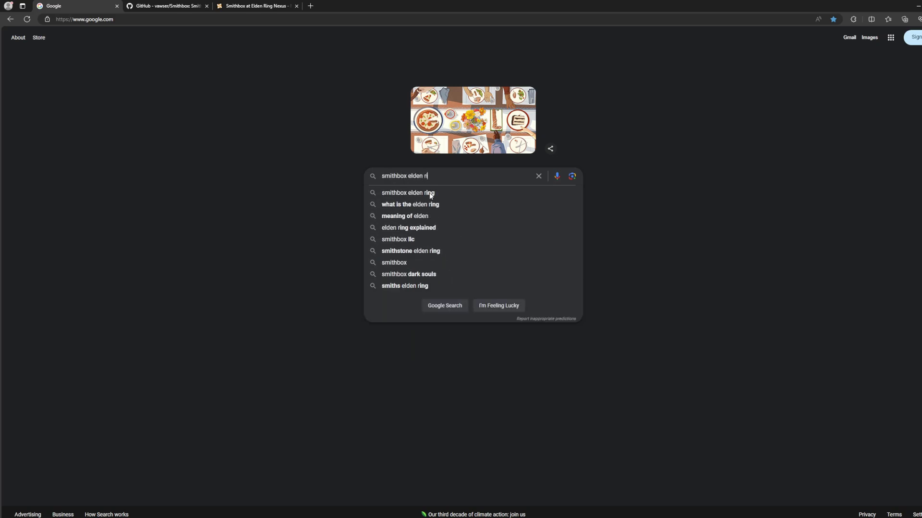
click(430, 194)
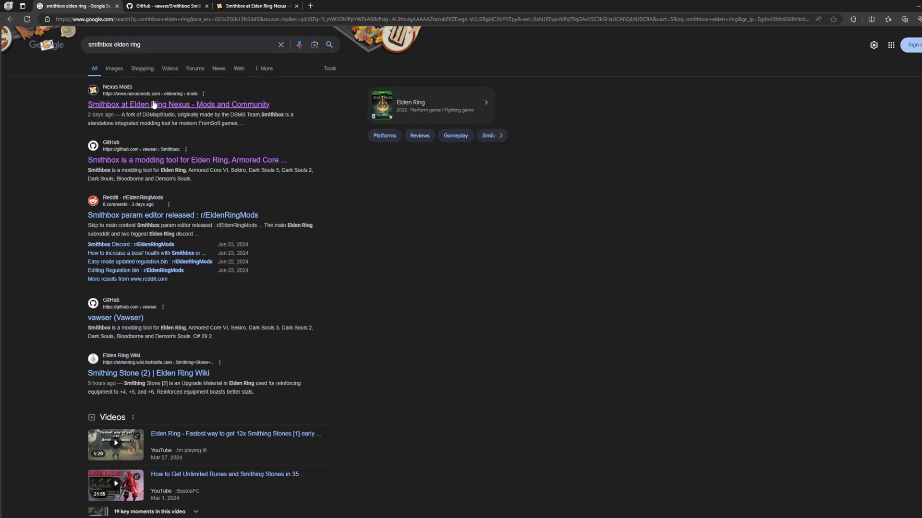
Show the Smithbox files page on Nexus Mods with its list of required additional files.
click(175, 5)
click(91, 5)
click(168, 5)
click(284, 6)
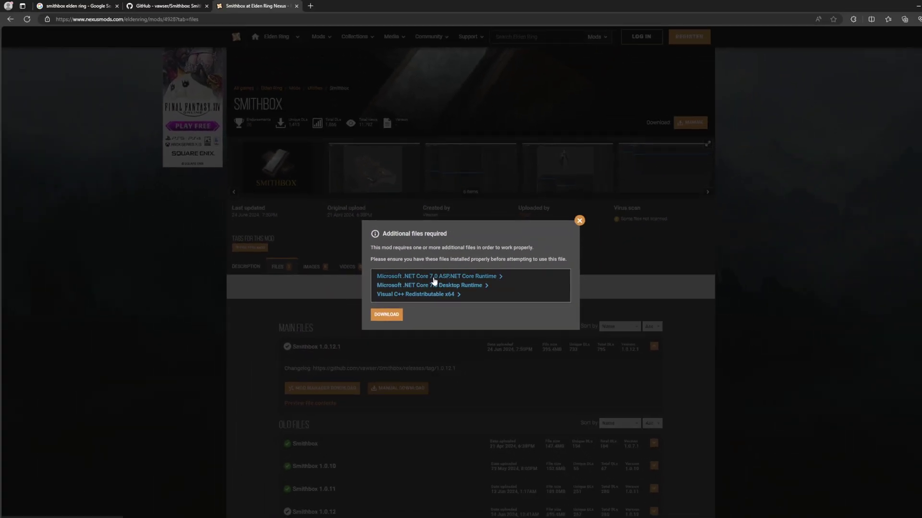
Examine the Requirements section of the Smithbox README on GitHub, highlighting it from the Windows version to the VRAM line.
click(153, 5)
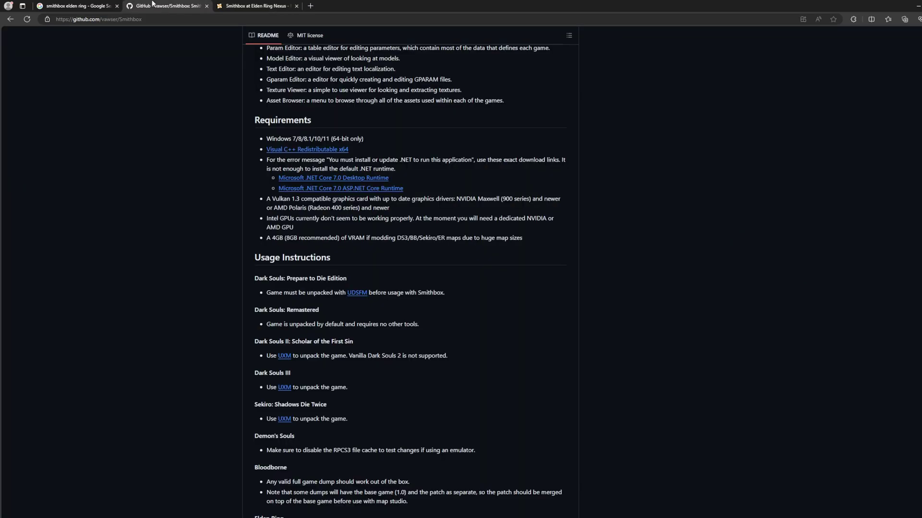
drag(265, 139, 338, 192)
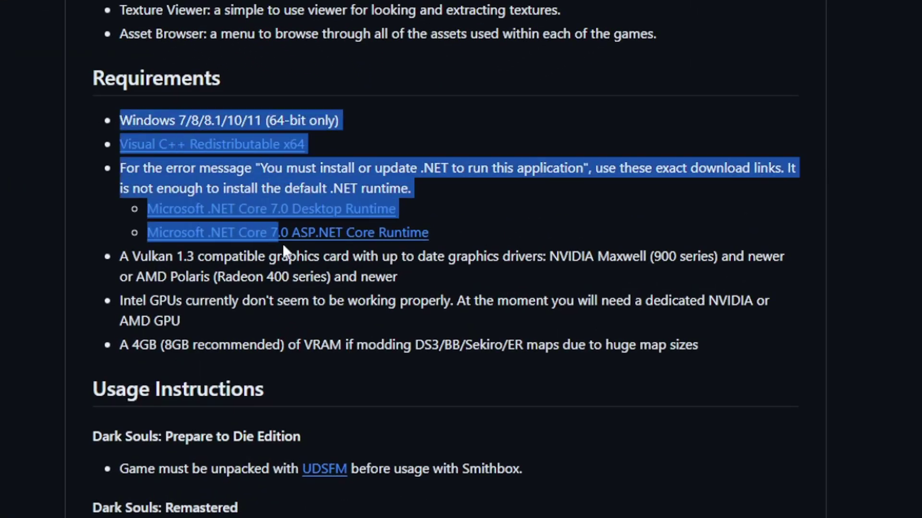
drag(283, 243, 707, 350)
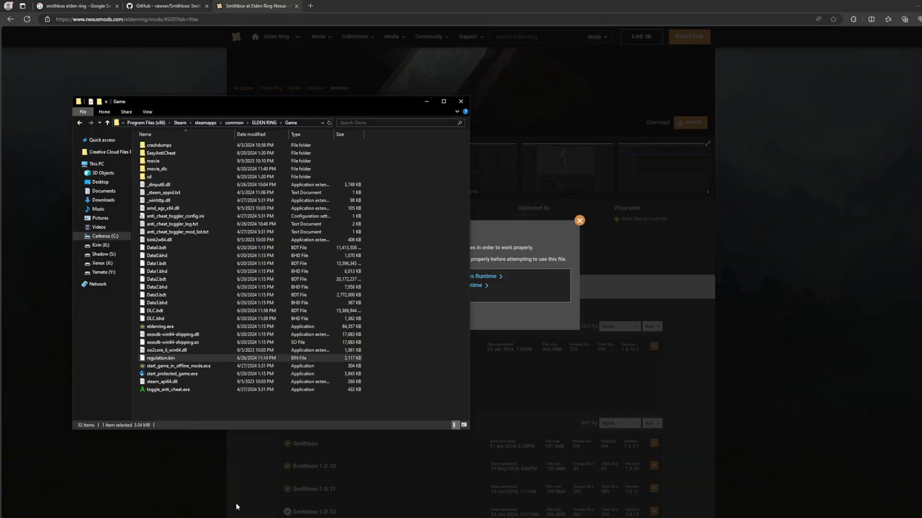
Switch to File Explorer and open the Smithbox_24_06_2024.zip archive from the ELDEN RING mods folder in a separate window.
mouse_move(209, 517)
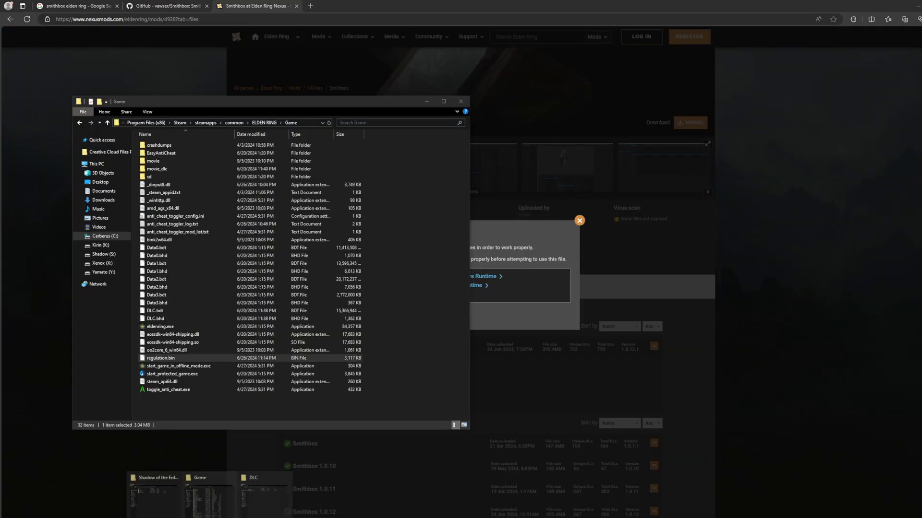
click(155, 497)
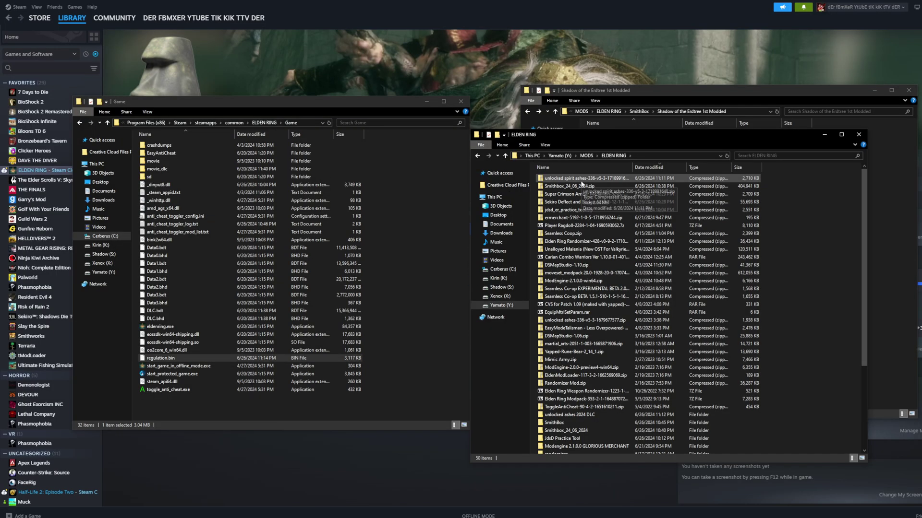
double_click(582, 184)
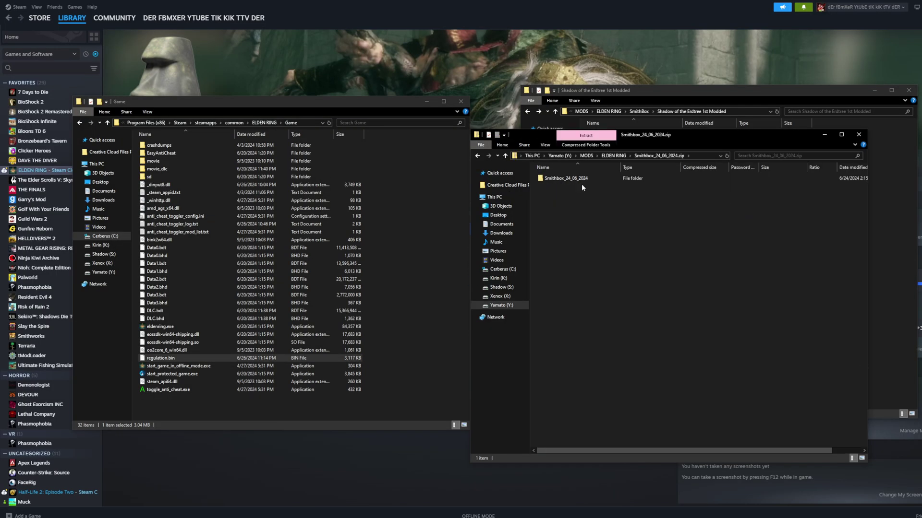
key(alt+Left)
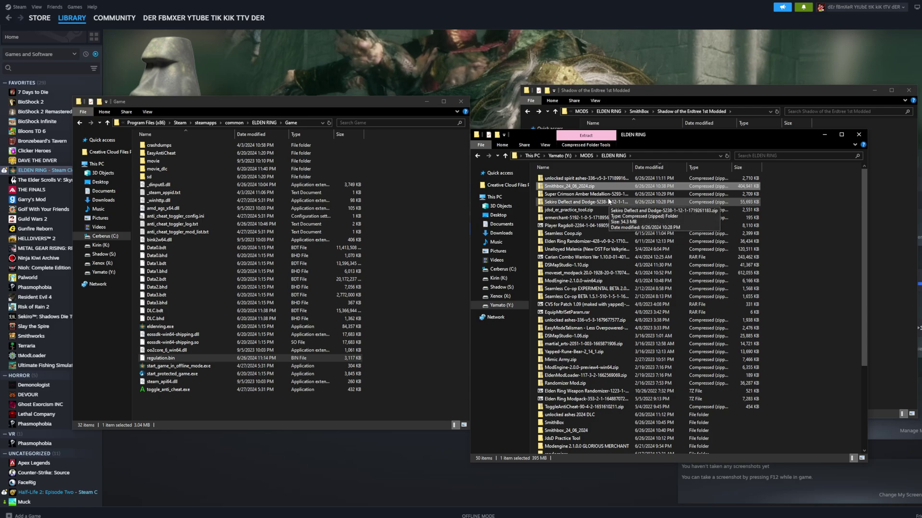
right_click(598, 186)
click(630, 203)
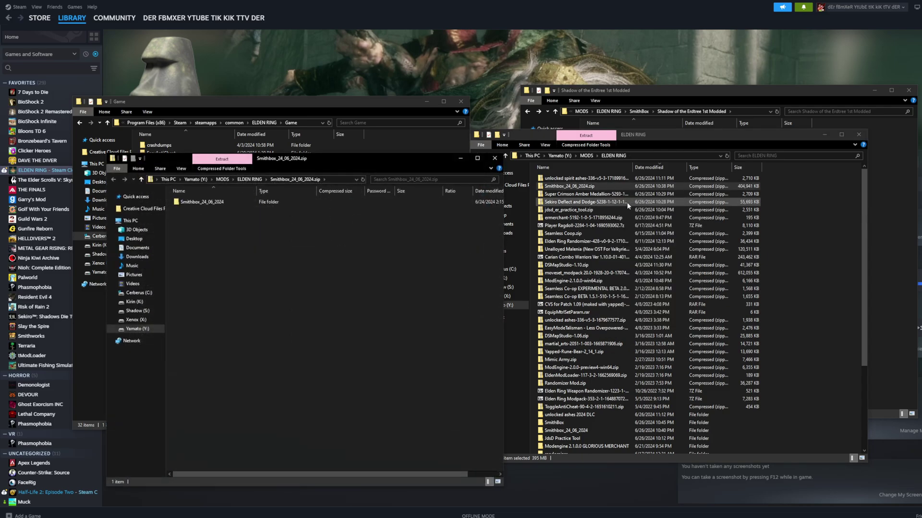
click(246, 203)
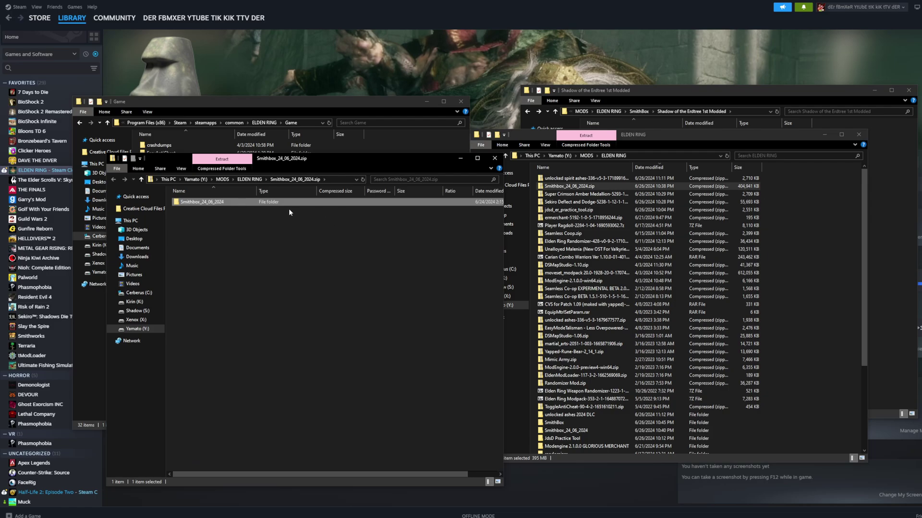
Open the Smithbox subfolder of the extracted Smithbox_24_06_2024 folder and launch Smithbox.exe.
click(809, 240)
scroll(623, 393, down, 2)
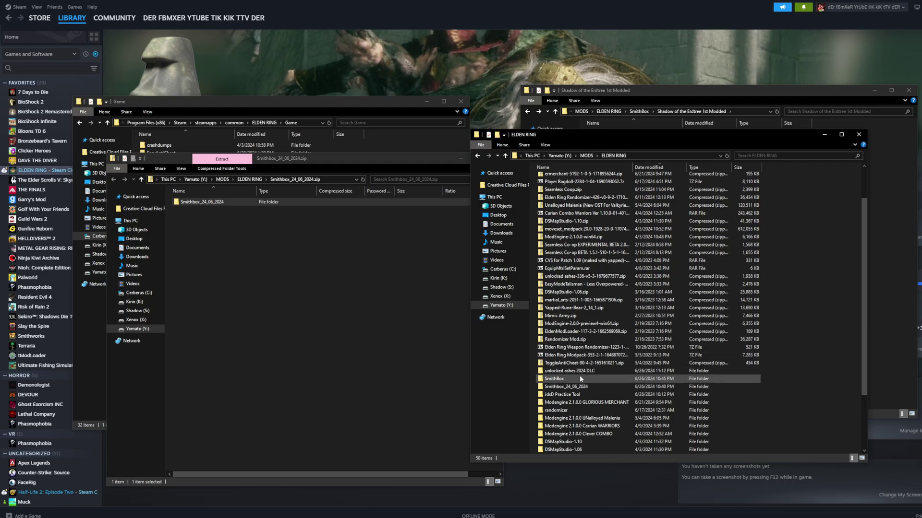
double_click(598, 386)
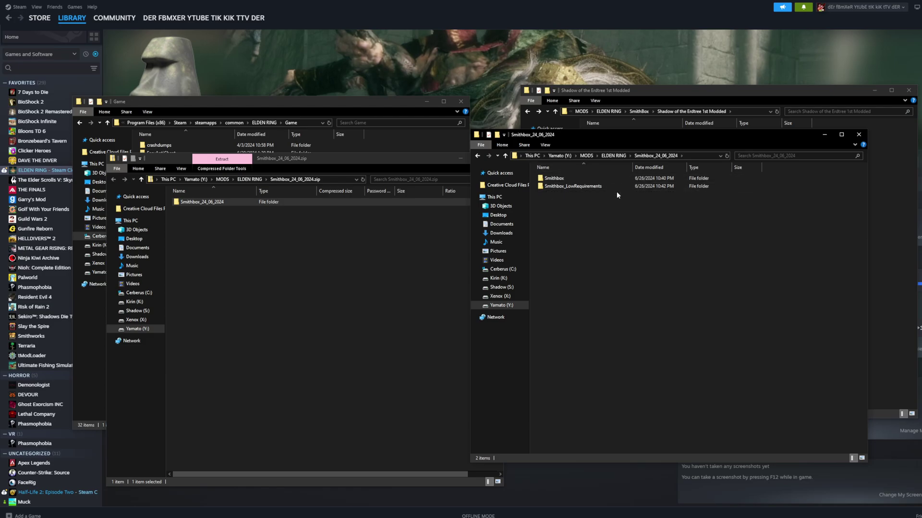
click(596, 181)
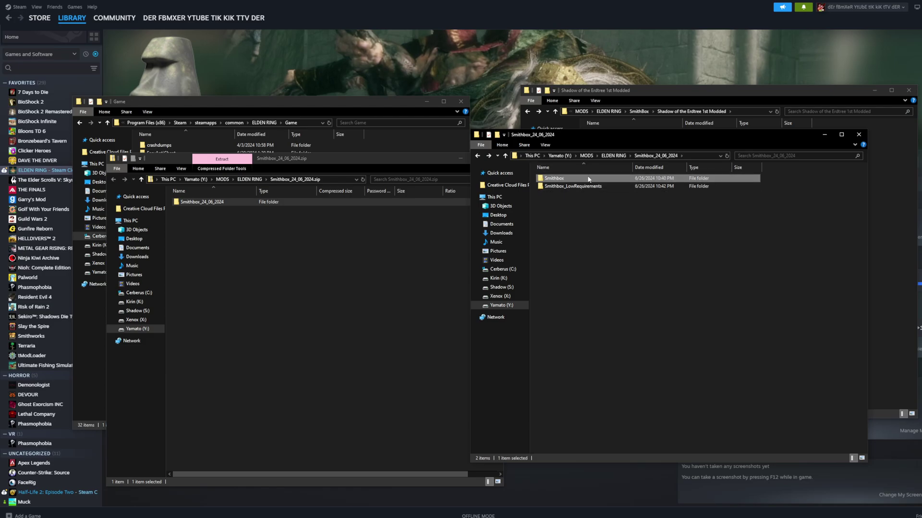
double_click(553, 183)
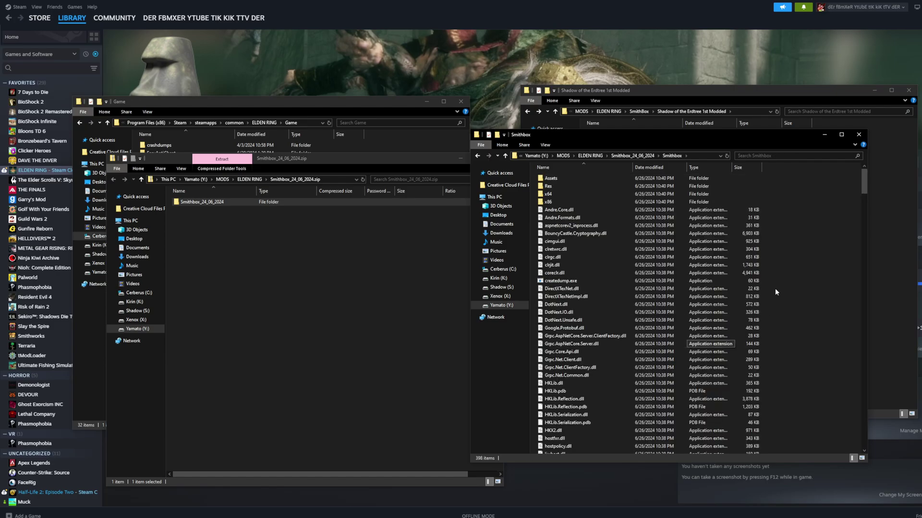
drag(867, 176, 868, 322)
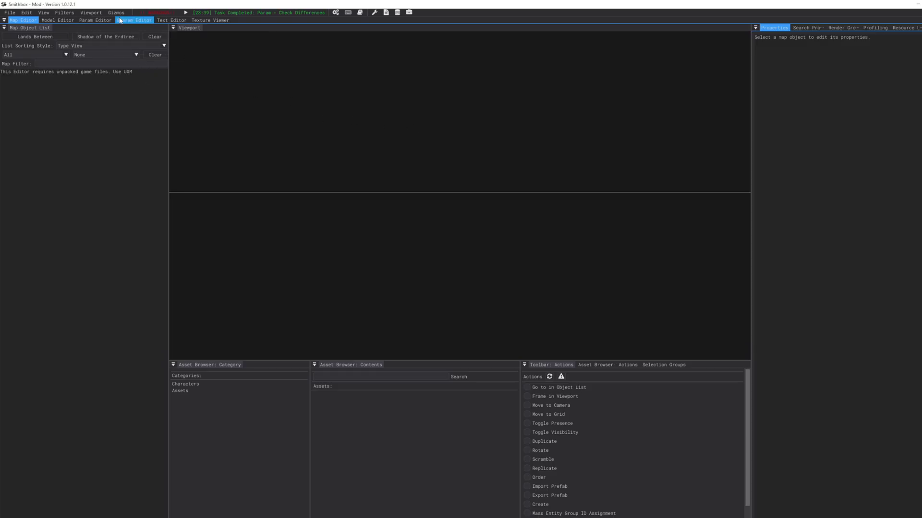
Show the BuddyParam rows in the Param Editor.
click(104, 20)
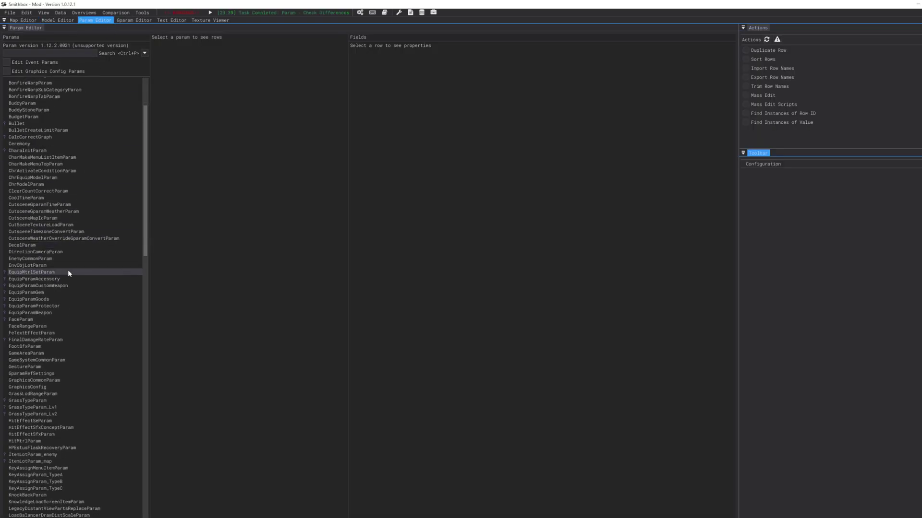
click(72, 182)
Start a new project and enter "First mod" as its project name.
click(43, 13)
mouse_move(10, 13)
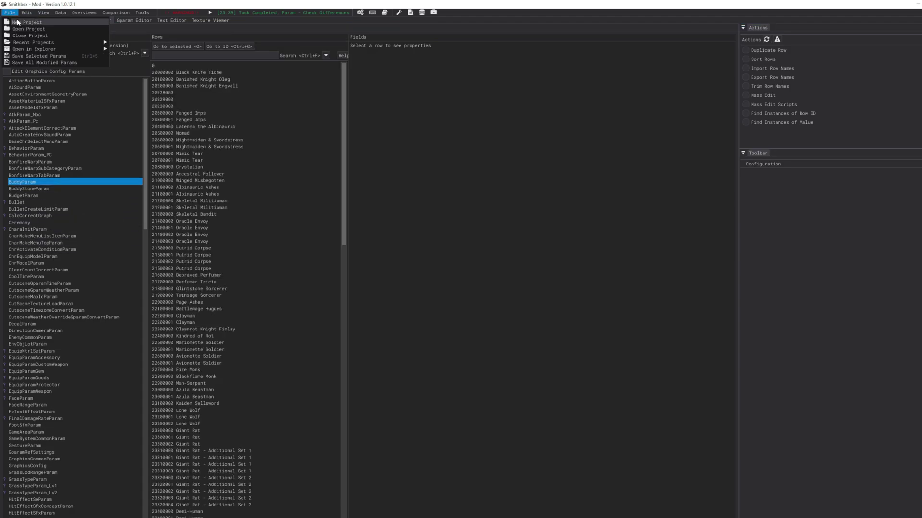
click(18, 22)
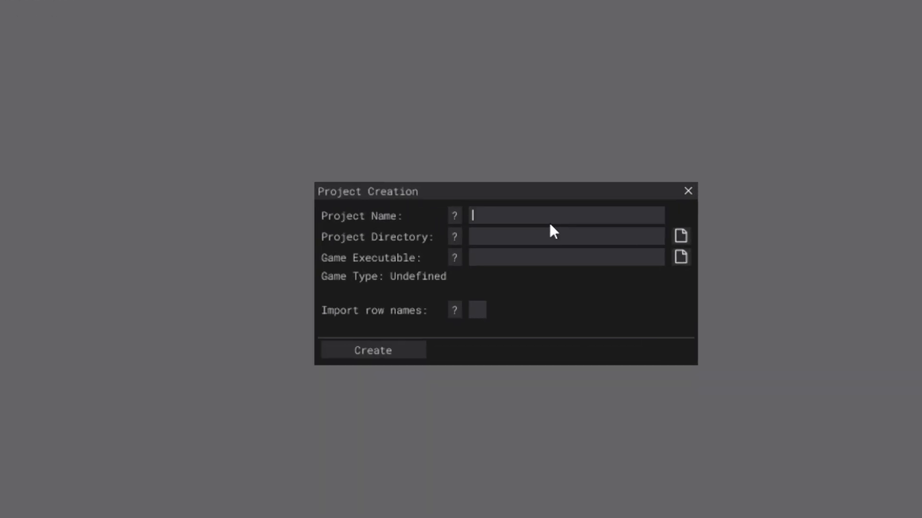
text(YES NO)
key(BackSpace)
key(BackSpace)
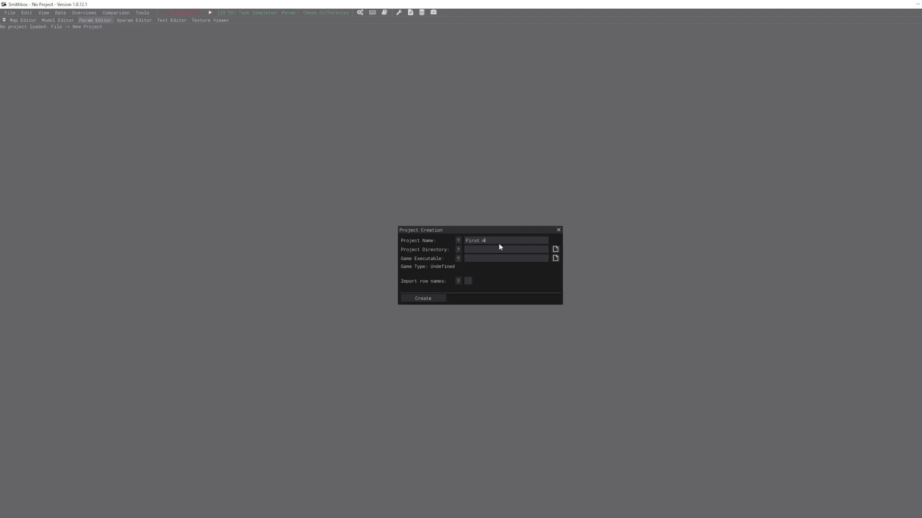
Check the Project Directory help, switch to File Explorer and browse to the SmithBox folder inside ELDEN RING.
mouse_move(460, 250)
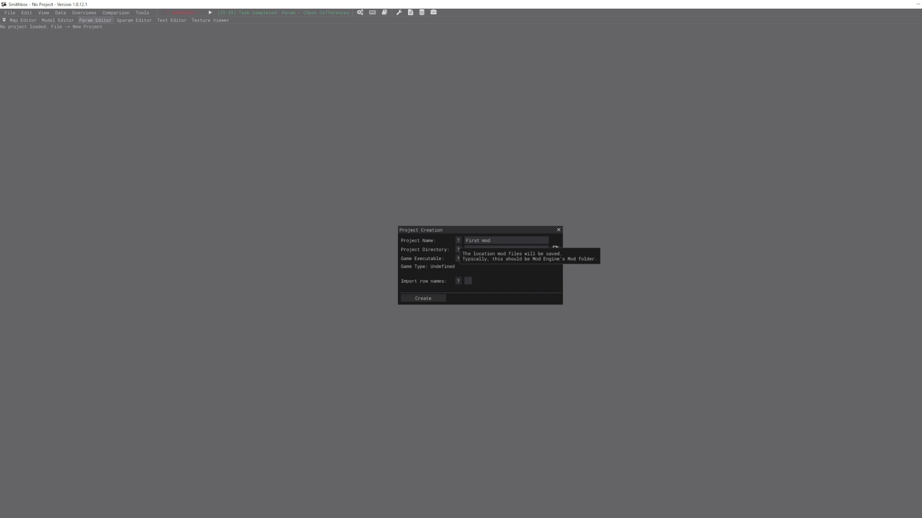
click(209, 517)
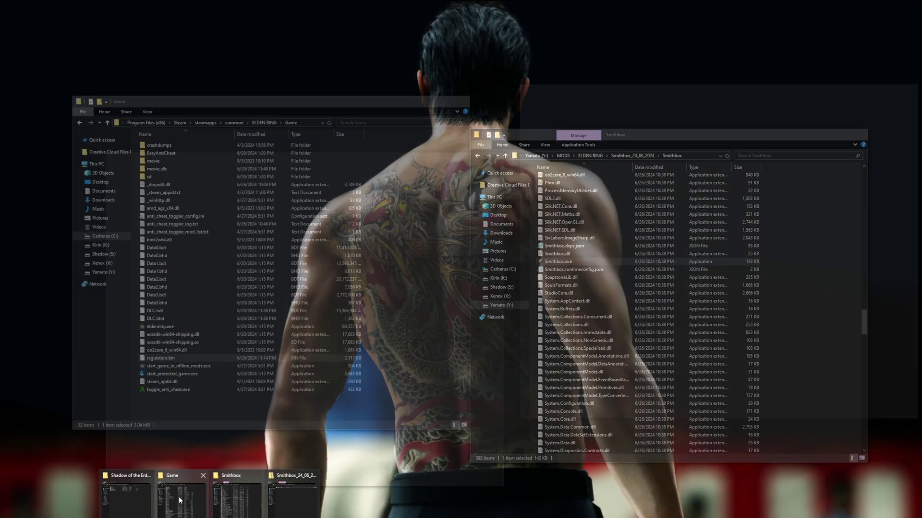
click(299, 486)
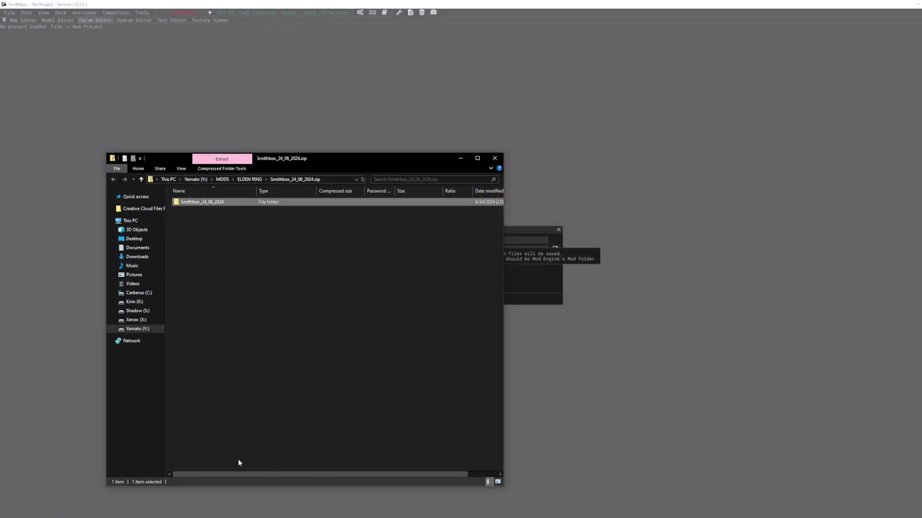
click(252, 493)
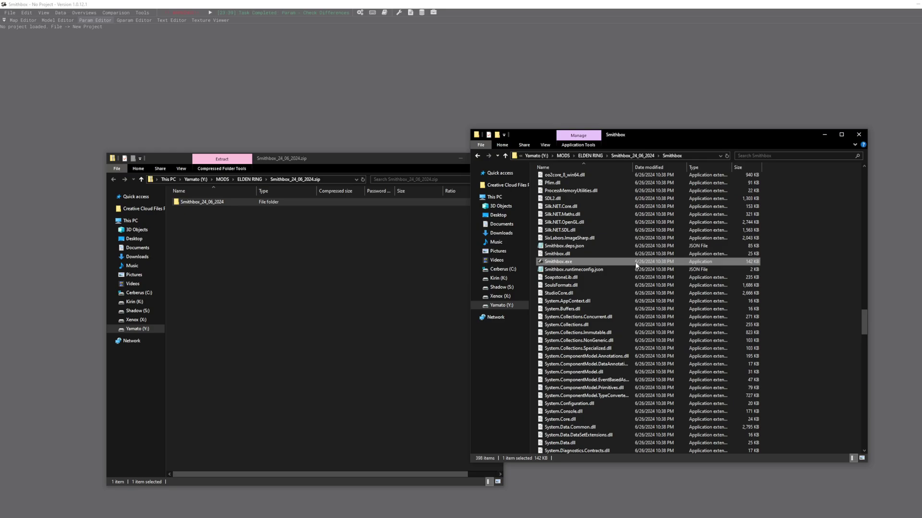
key(alt+Left)
key(alt+Left)
double_click(577, 424)
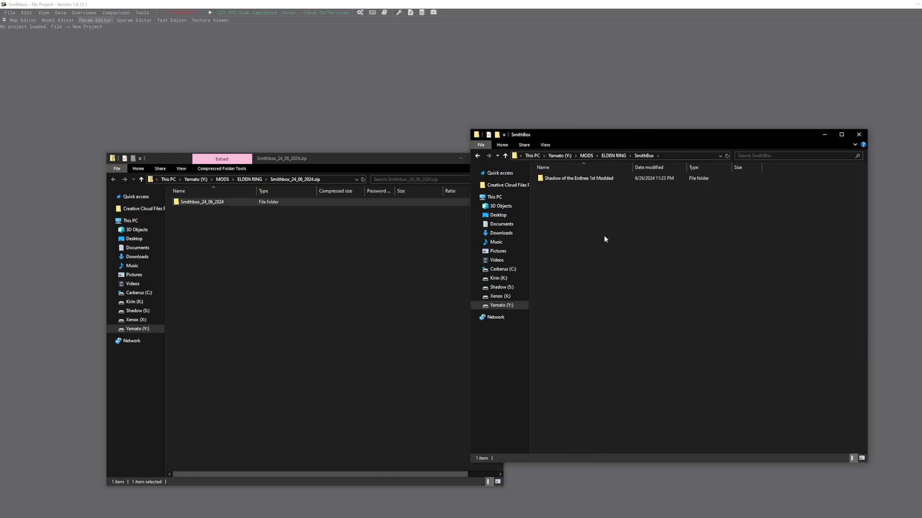
Inspect the contents of the Shadow of the Erdtree 1st Modded folder and select its regulation.bin file.
double_click(572, 179)
key(alt+Left)
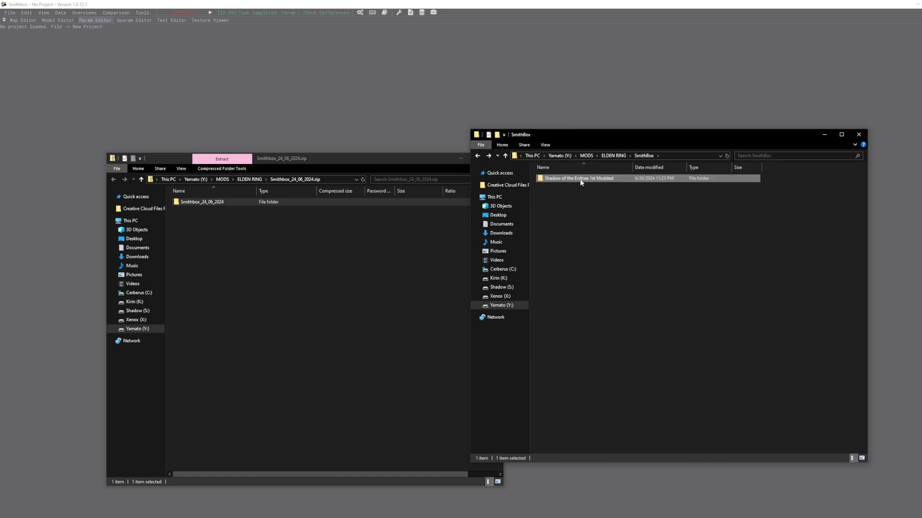
double_click(581, 180)
drag(610, 271, 590, 200)
click(600, 220)
click(587, 195)
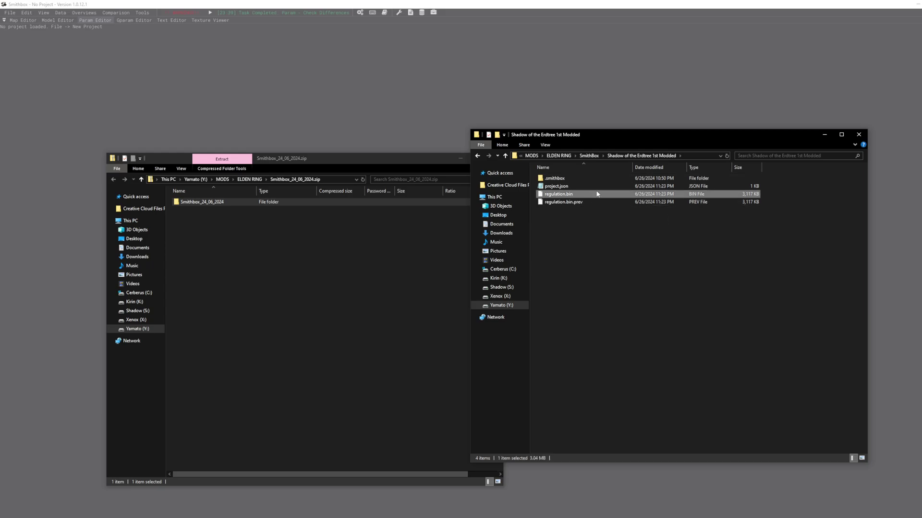
Back in Smithbox, set the project directory to a new folder named Tutortial inside ELDEN RING\SmithBox.
key(alt+Tab)
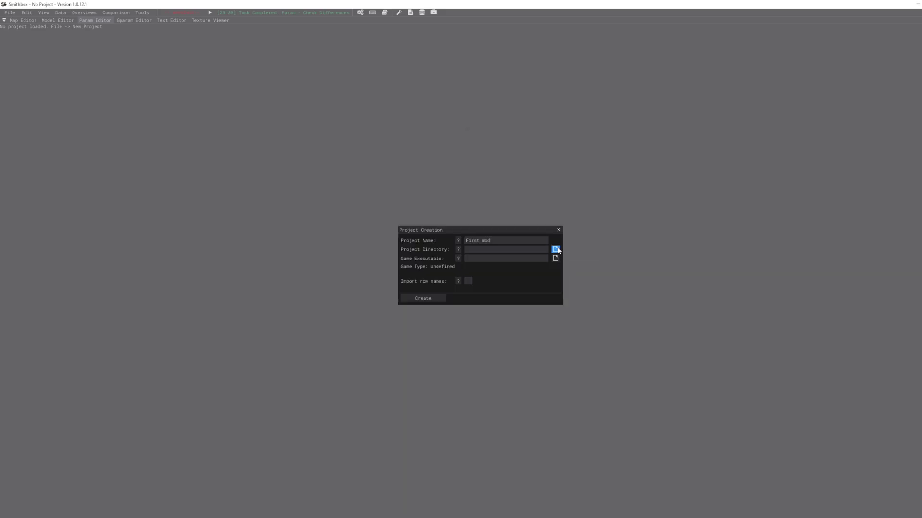
click(556, 249)
click(147, 20)
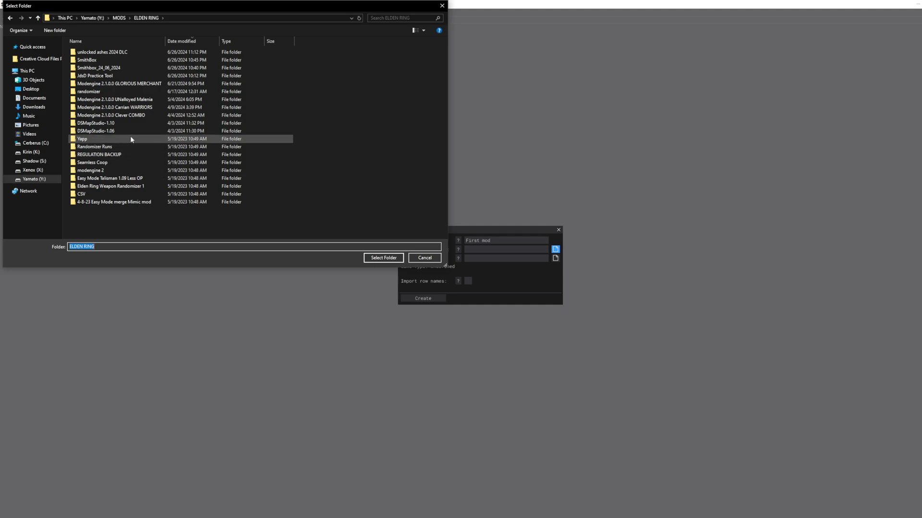
double_click(125, 60)
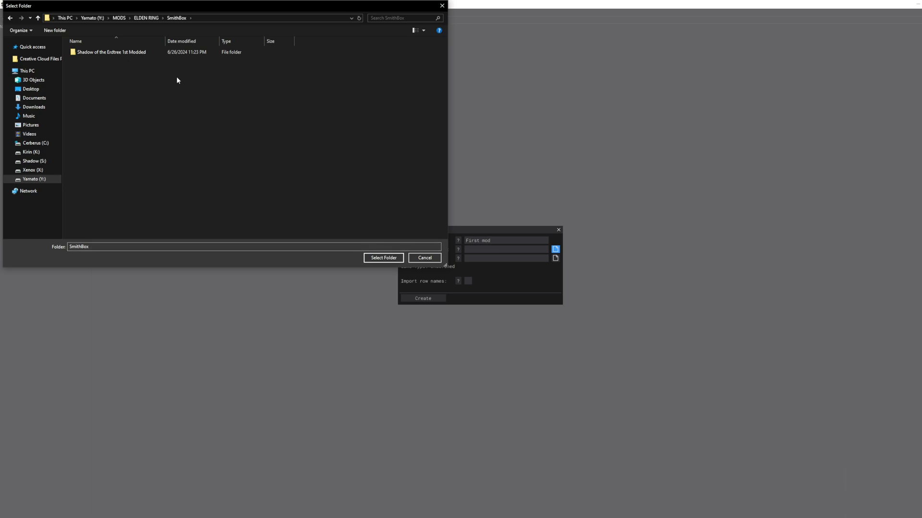
key(ctrl+shift+n)
text(Tutor)
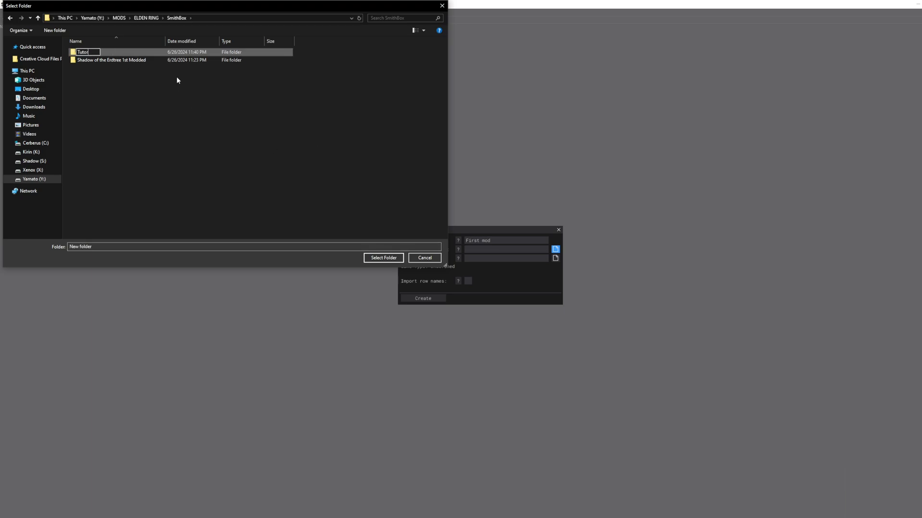
text(ial)
key(Return)
key(Return)
Start choosing the project's game executable and open the pinned ELDEN RING Game folder.
click(555, 258)
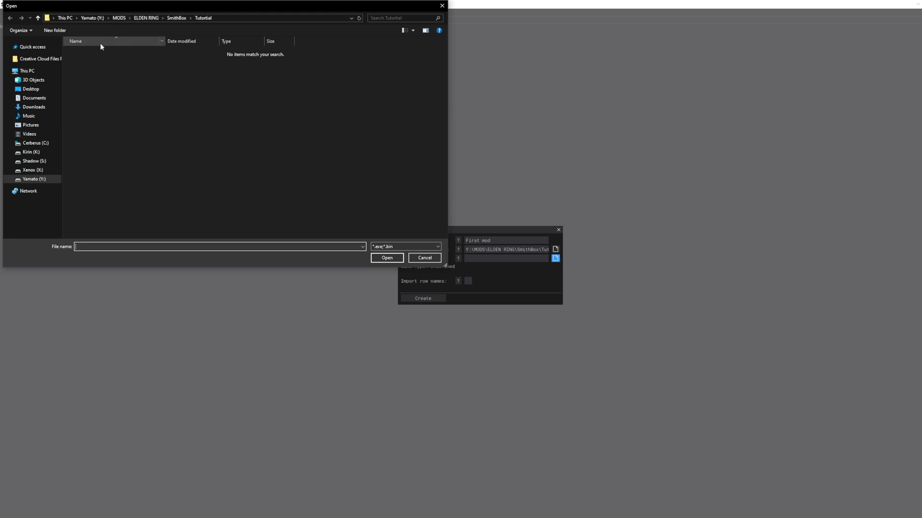
click(424, 258)
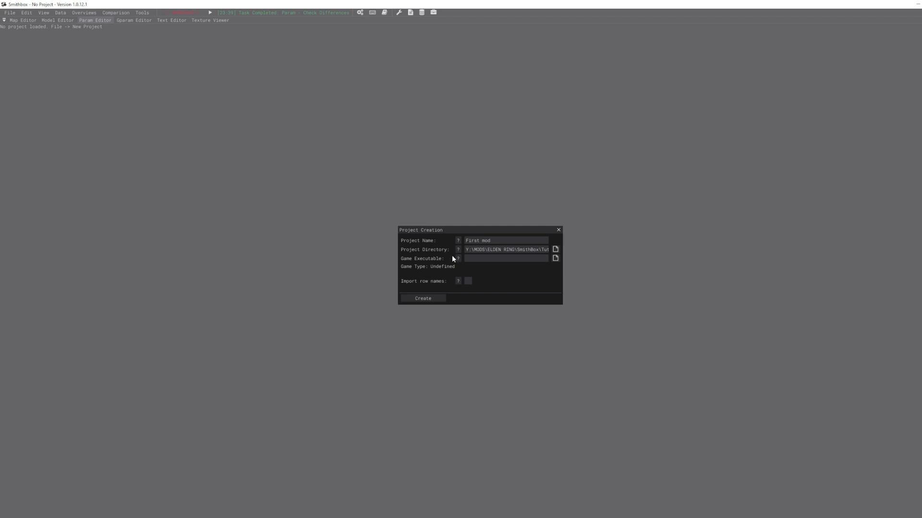
click(555, 258)
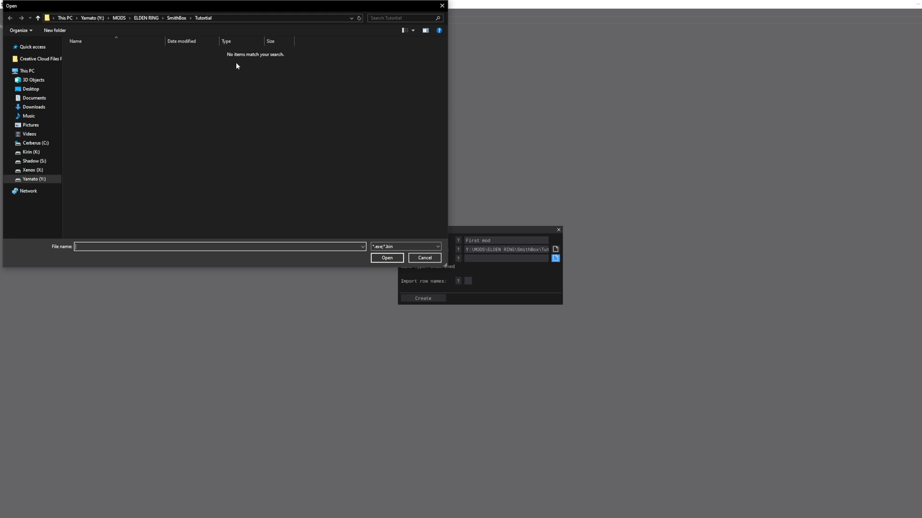
click(52, 48)
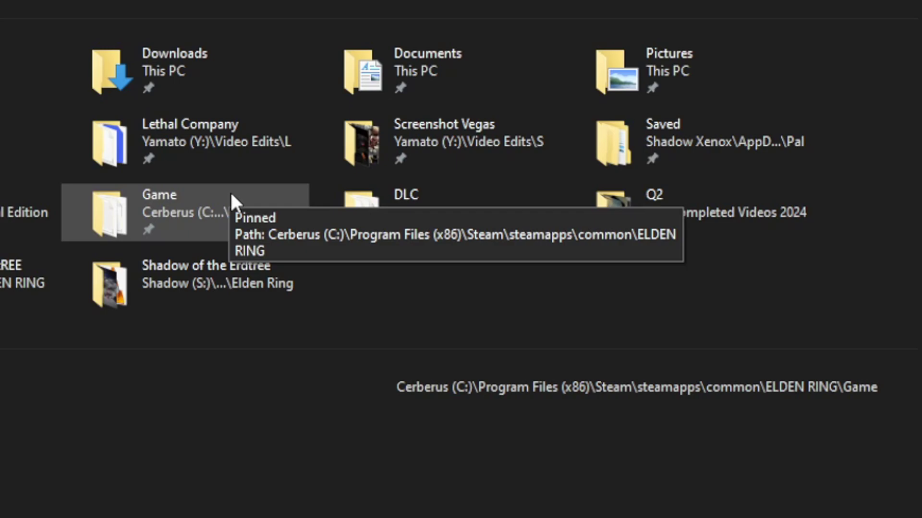
double_click(231, 195)
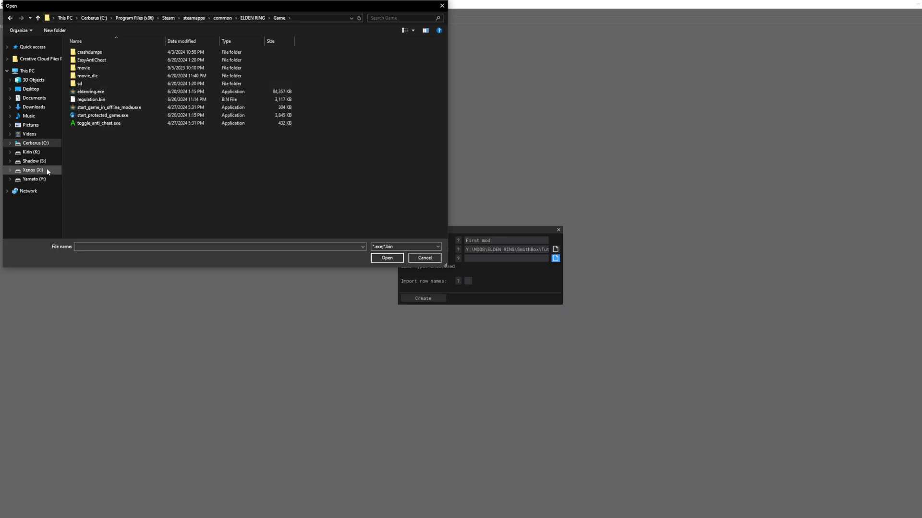
Look through the other drives for Steam game folders, down to SteamLibrary\steamapps\common on Kirin (K:).
click(35, 161)
click(43, 143)
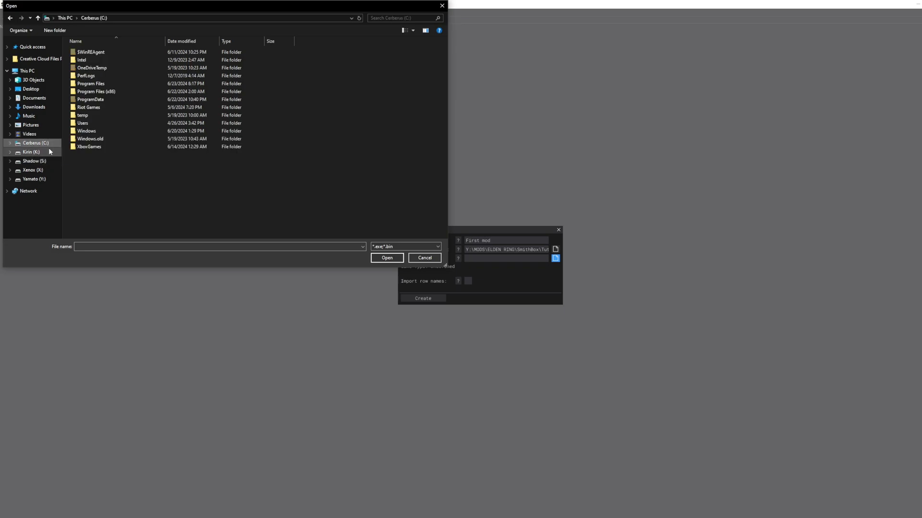
click(48, 151)
double_click(128, 59)
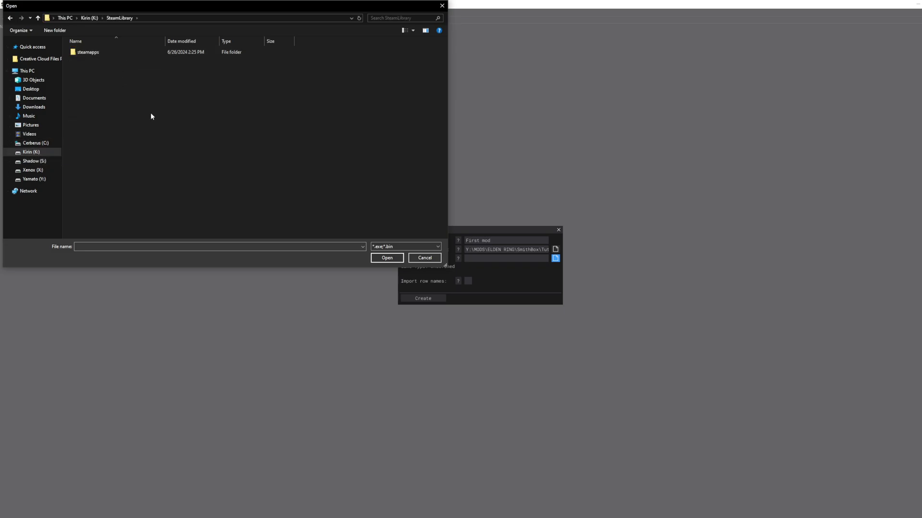
key(BackSpace)
double_click(105, 59)
double_click(103, 51)
double_click(103, 53)
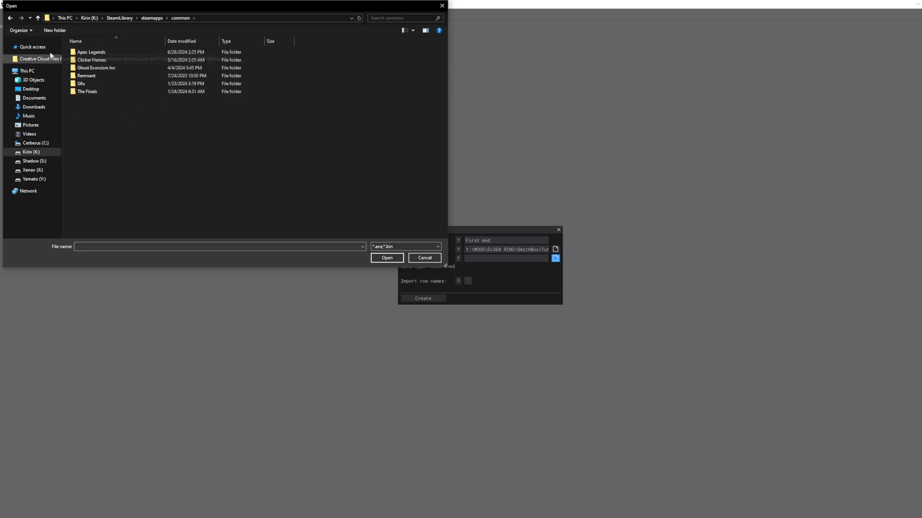
Choose eldenring.exe from the ELDEN RING Game folder as game executable and create the project with row names imported.
click(34, 47)
double_click(216, 110)
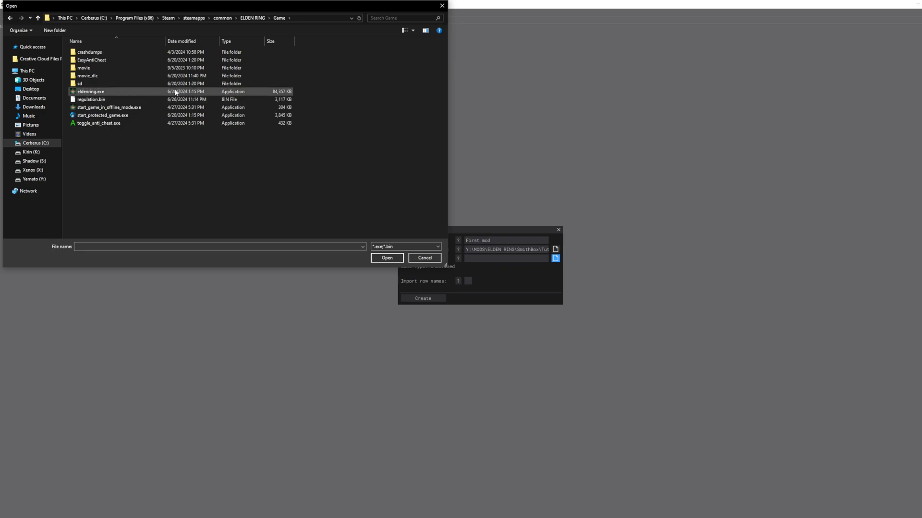
click(91, 92)
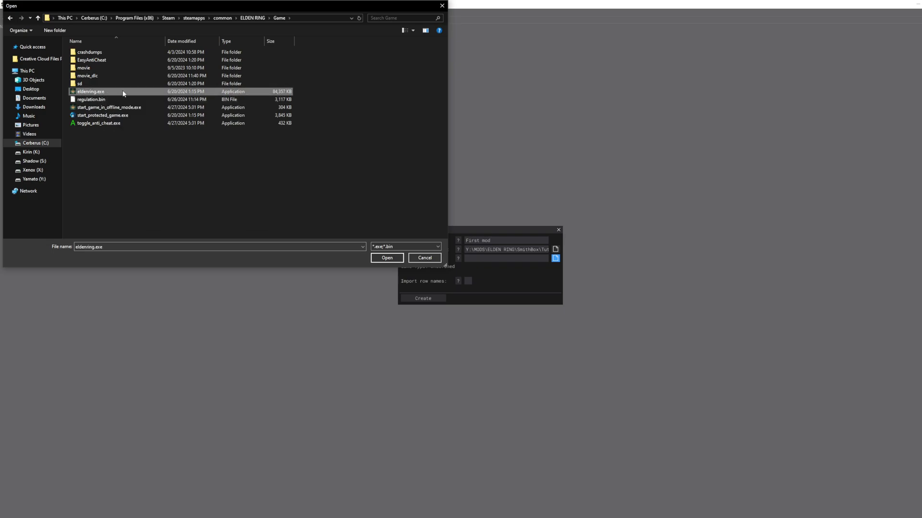
double_click(123, 91)
click(468, 281)
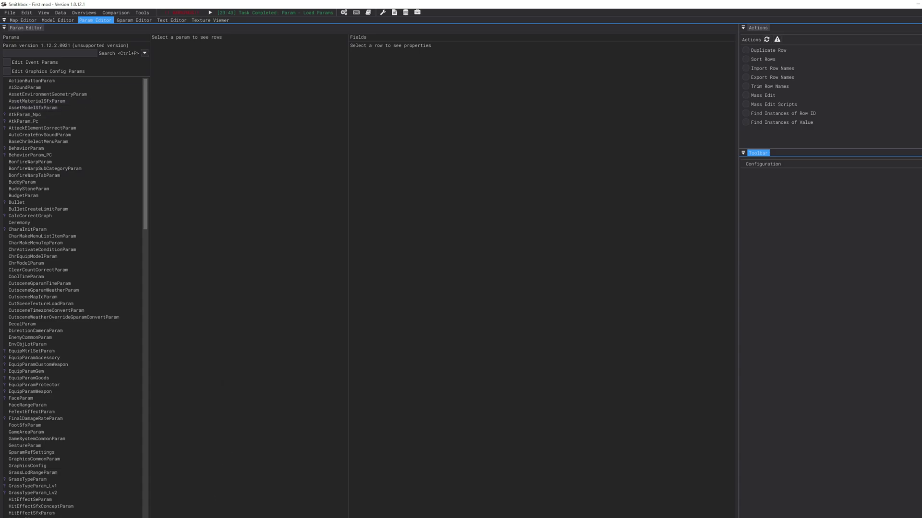
Switch to File Explorer, close the Smithbox zip window and examine the project files generated in SmithBox\Tutortial.
mouse_move(230, 514)
click(289, 500)
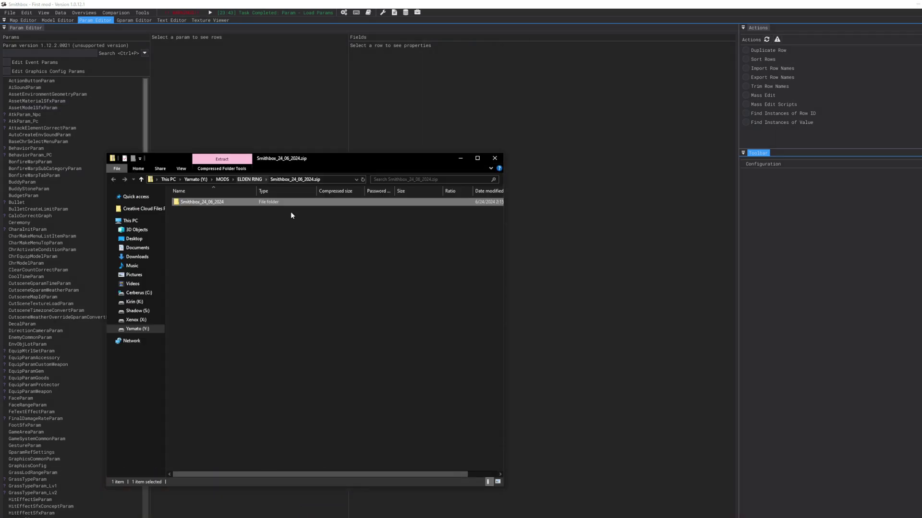
click(501, 159)
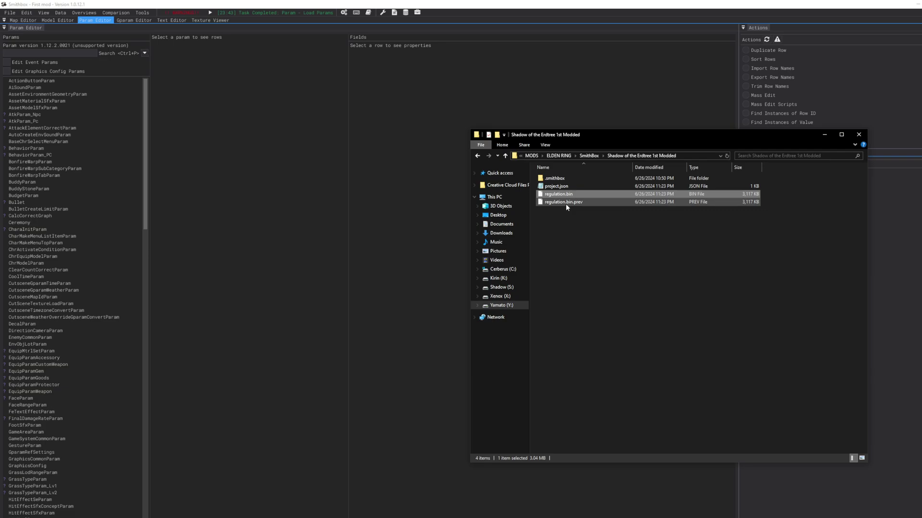
double_click(620, 203)
double_click(588, 187)
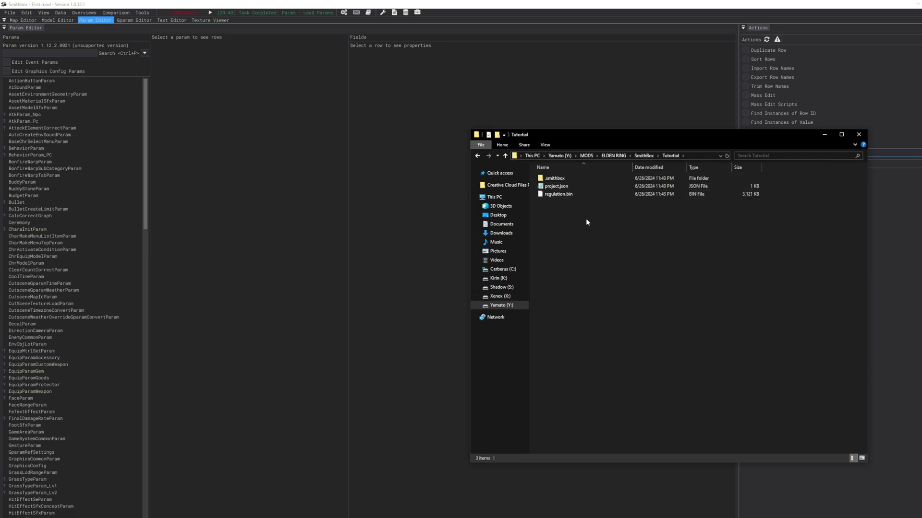
click(570, 175)
Back in Smithbox, duplicate the two Mimic Tear rows 20700000 and 20700001 in BuddyParam.
click(273, 4)
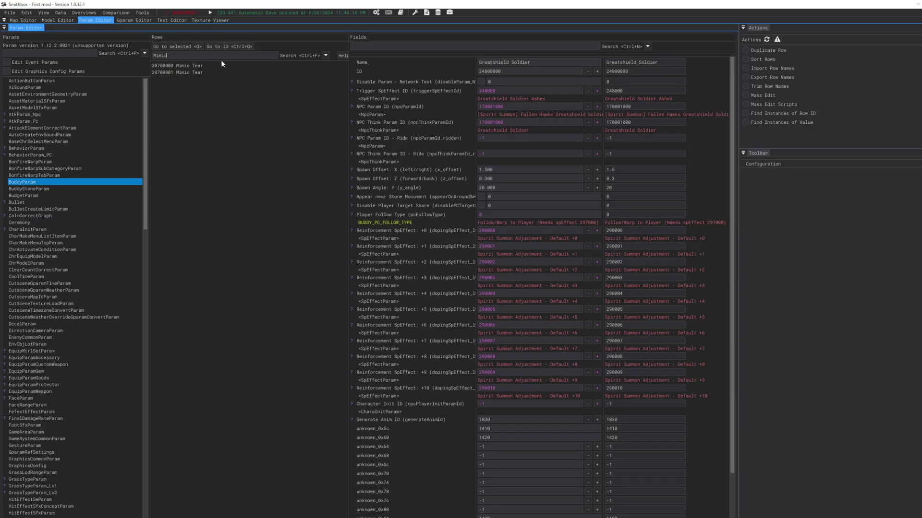
click(229, 65)
click(245, 72)
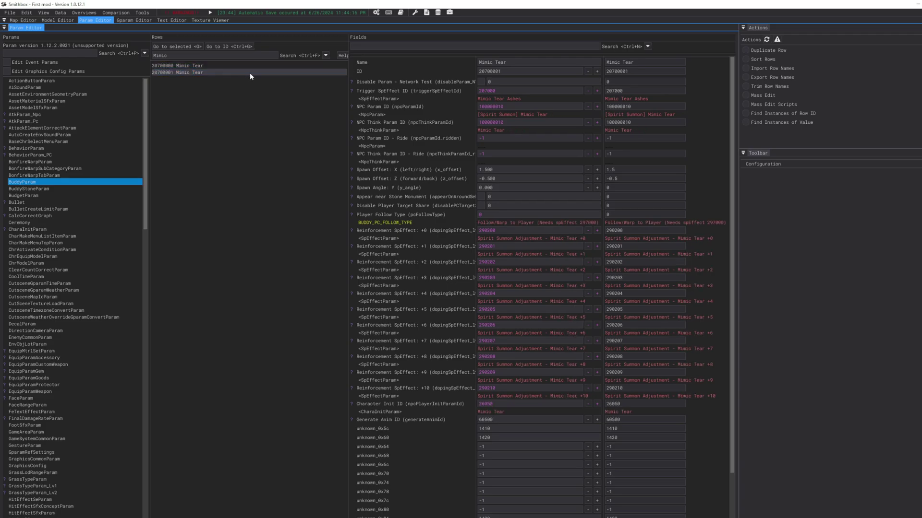
click(238, 67)
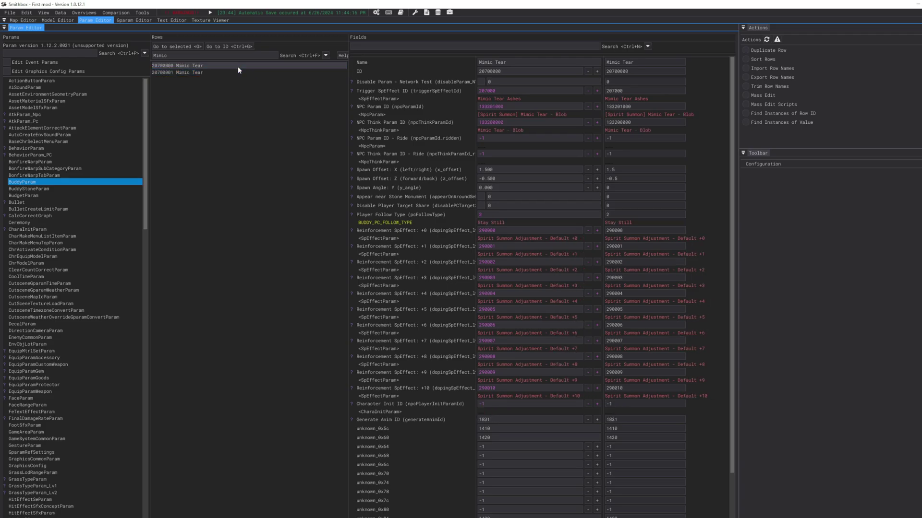
shift+click(239, 72)
key(ctrl+d)
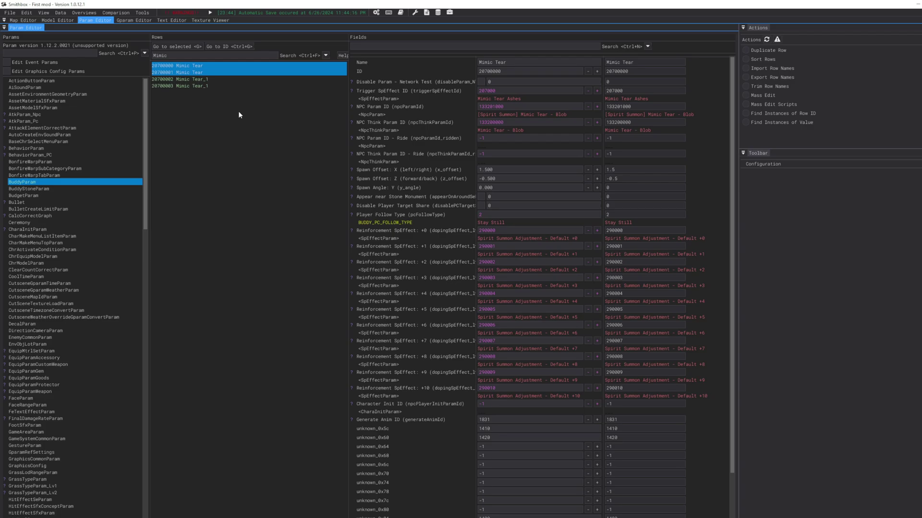
Duplicate the copied Mimic Tear_1 rows 20700002 and 20700003, and compare a new copy with the original row 20700000.
click(217, 79)
shift+click(229, 86)
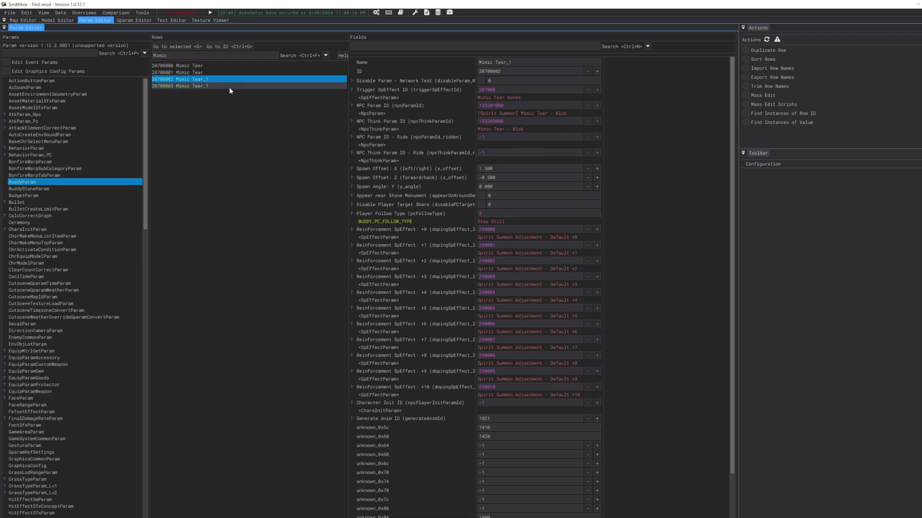
key(ctrl+d)
click(237, 92)
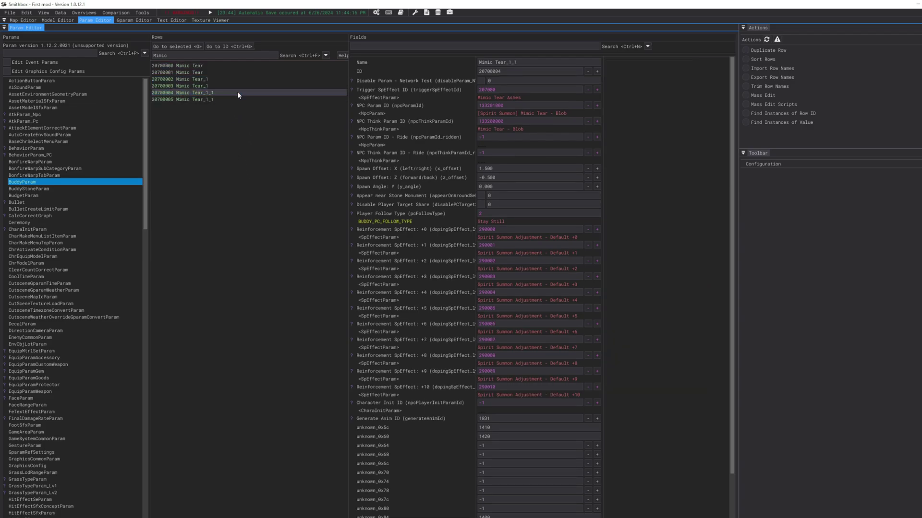
click(281, 65)
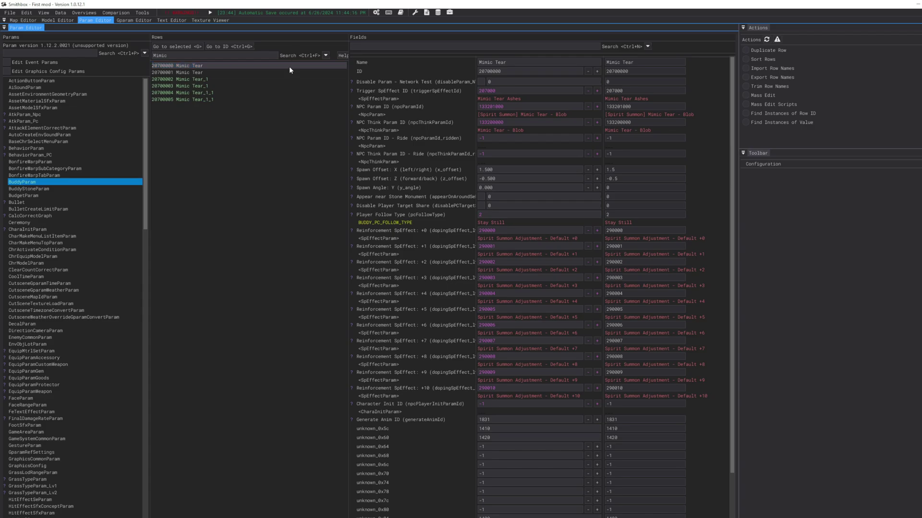
Open SpEffectParam, filter its rows by "Crimson amber" and select the base Crimson Amber Medallion row 310000.
scroll(77, 240, down, 4)
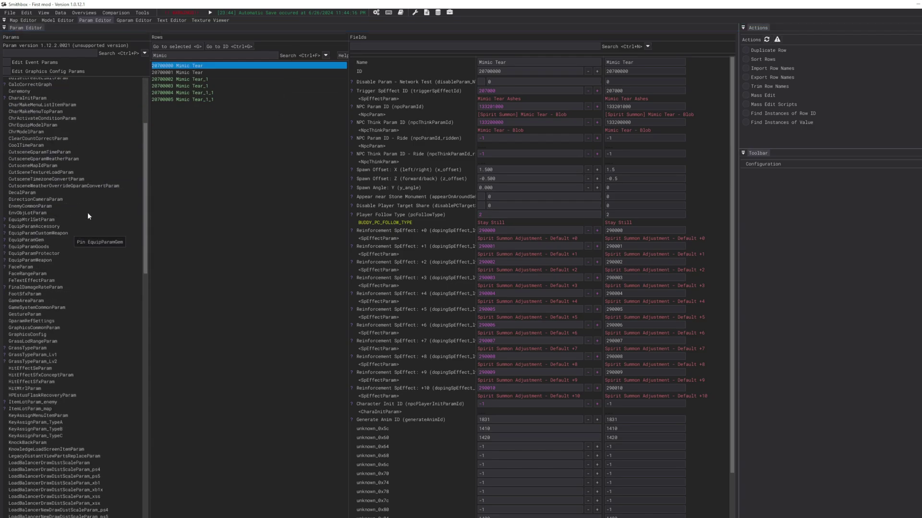
scroll(87, 212, down, 12)
scroll(94, 252, down, 10)
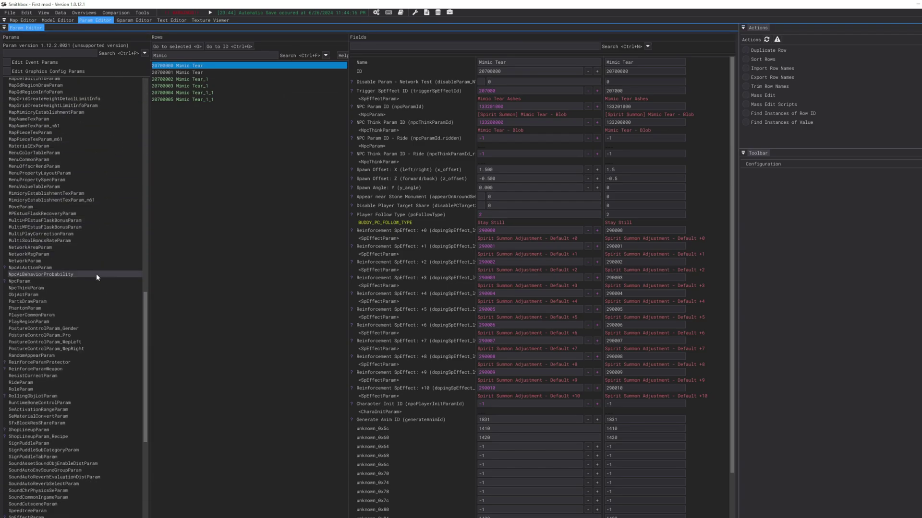
scroll(79, 310, up, 4)
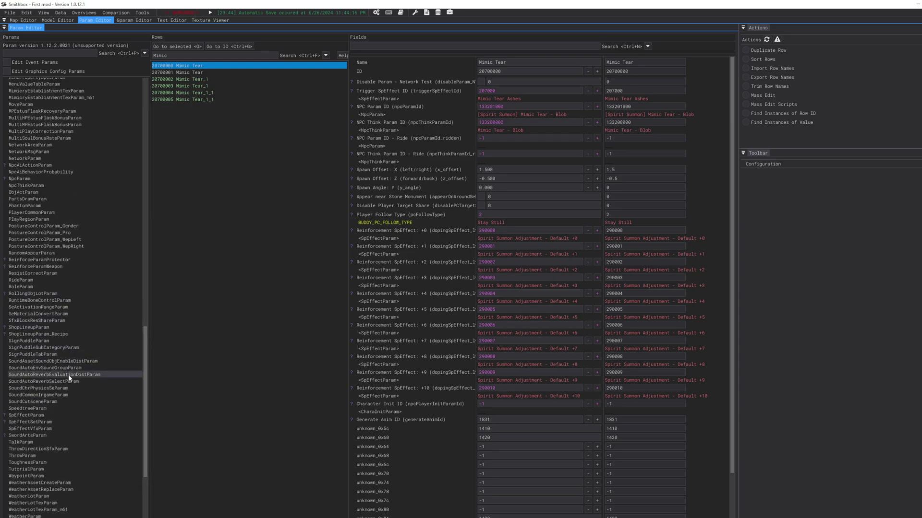
click(70, 416)
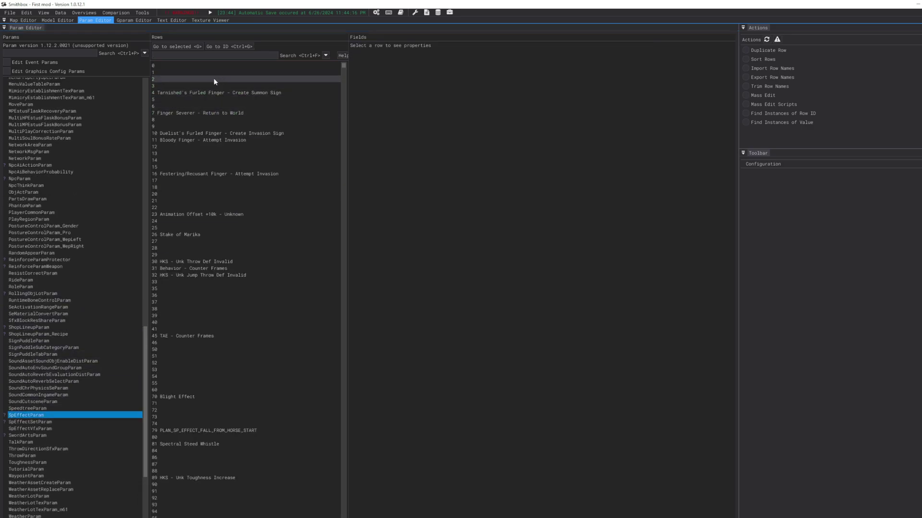
click(201, 56)
text(Crimso)
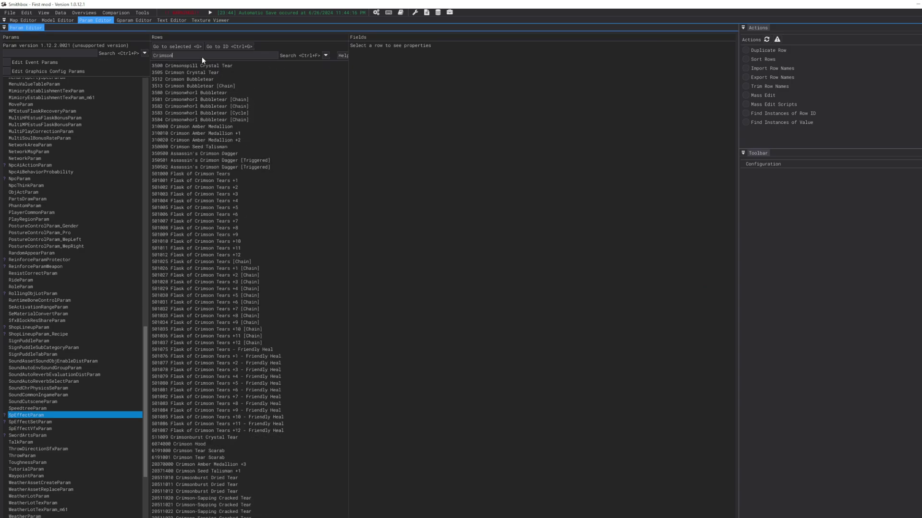
text(n amber)
click(226, 67)
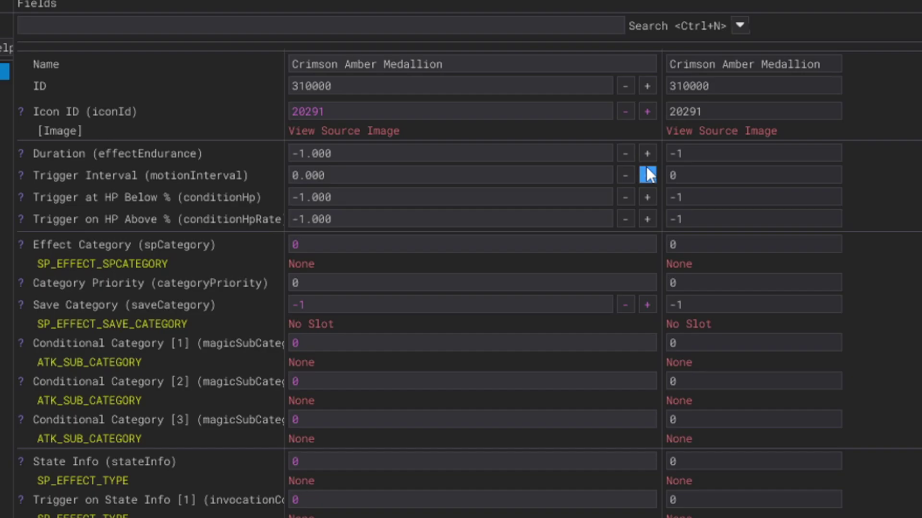
Raise the Crimson Amber Medallion's Trigger Interval to 0.600.
click(646, 174)
click(646, 173)
click(647, 174)
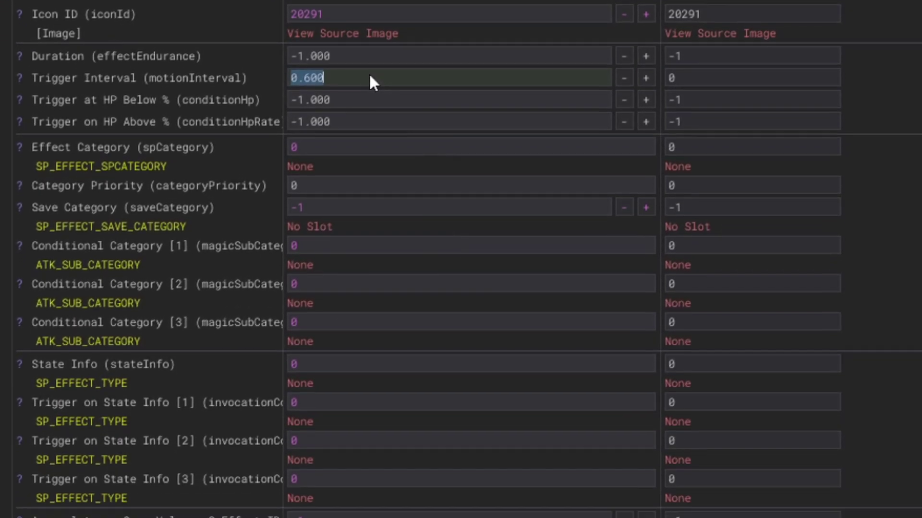
Set the medallion's Current HP % (changeHpRate) to -0.5 and Current HP + (changeHpPoint) to -10.
scroll(434, 84, down, 20)
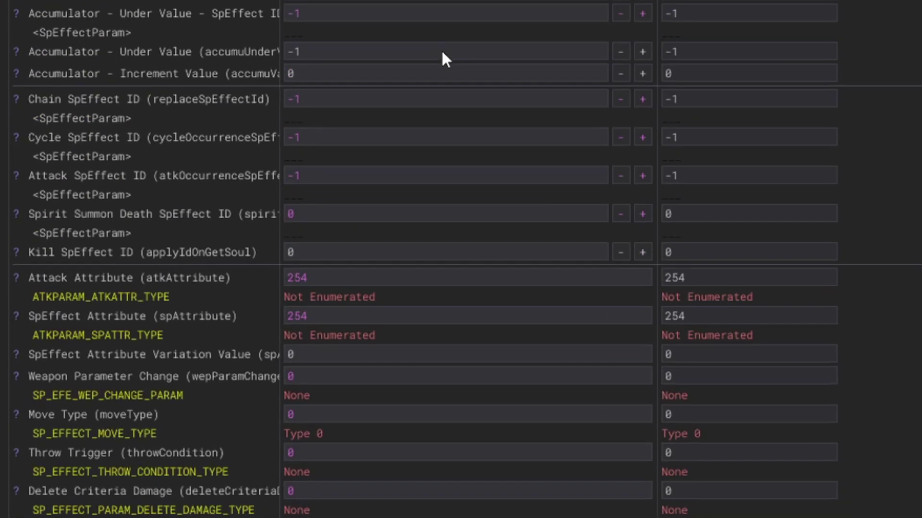
scroll(402, 258, down, 2)
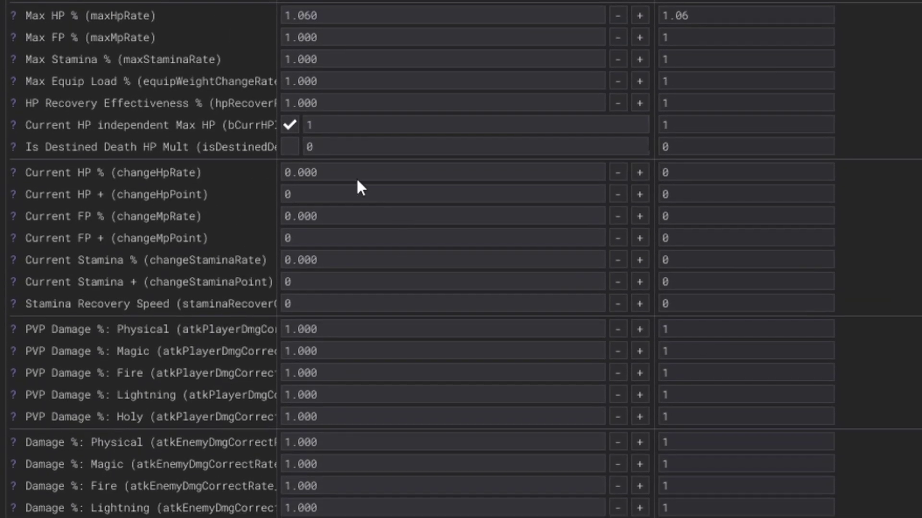
click(354, 174)
text(-0.5)
key(Tab)
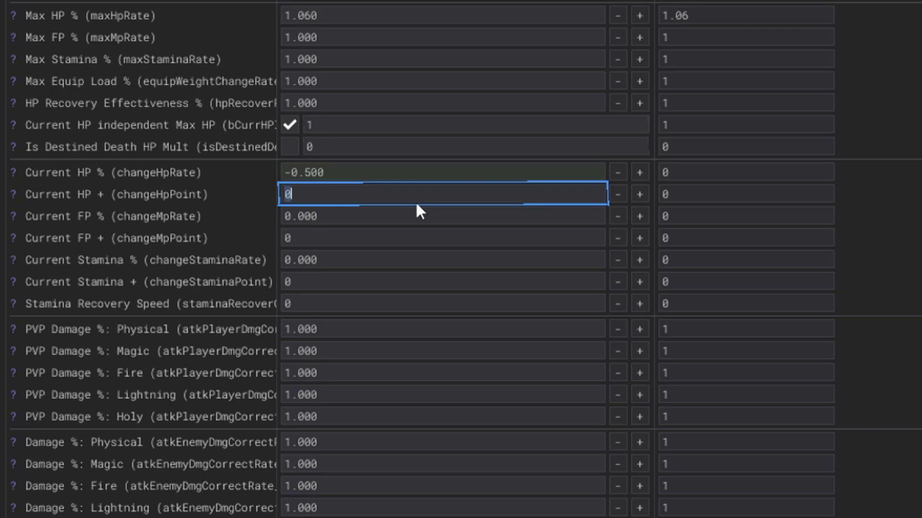
key(BackSpace)
text(-10)
key(Tab)
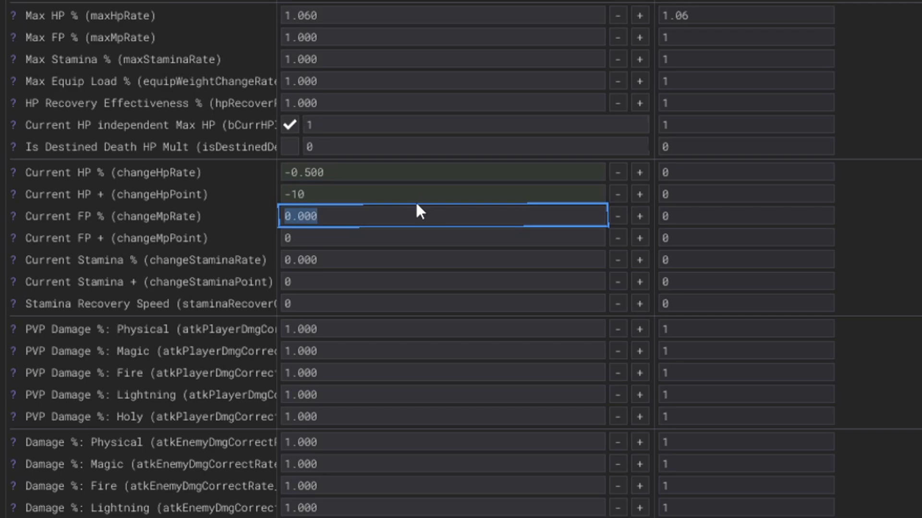
Set the medallion's Current FP % (changeMpRate) to -1 and Current FP + (changeMpPoint) to -1.
text(-1)
key(Tab)
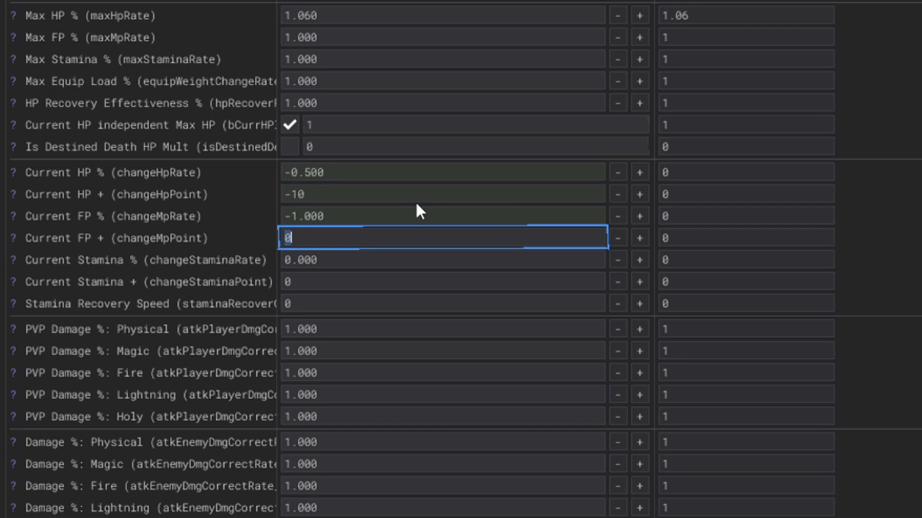
text(-1)
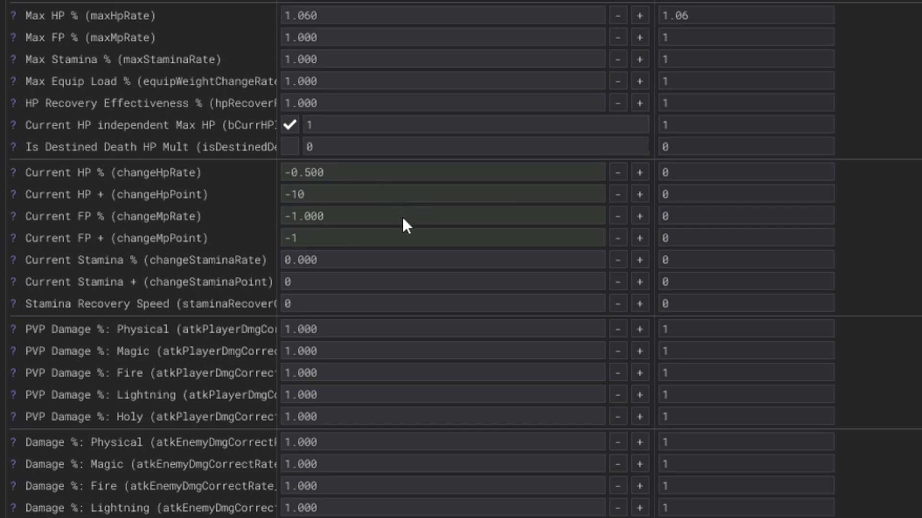
Finish editing Current FP % (changeMpRate), review the medallion's edited fields up to Trigger Interval, and save the params.
click(402, 215)
click(401, 215)
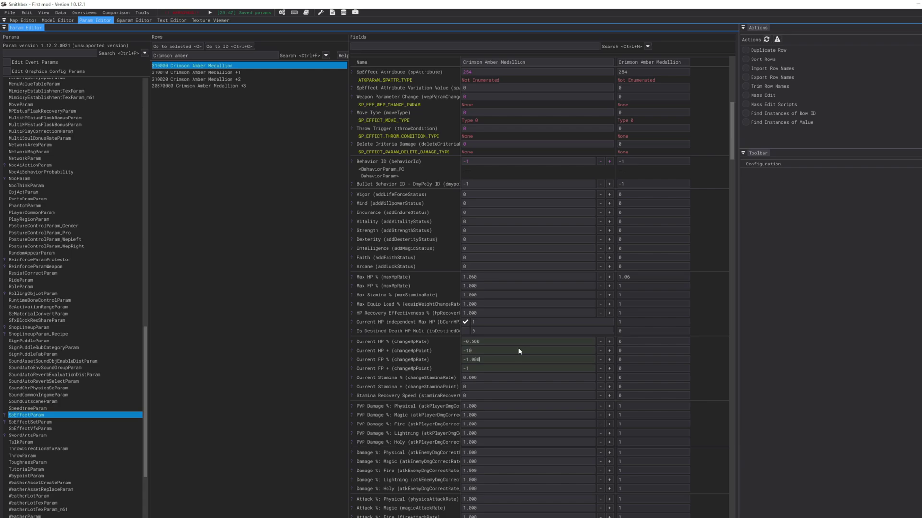
scroll(528, 356, up, 8)
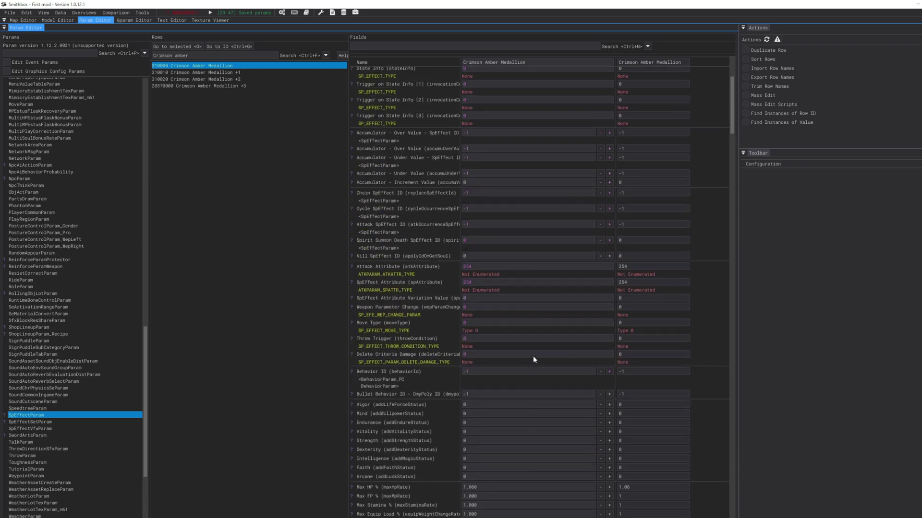
scroll(534, 354, up, 1)
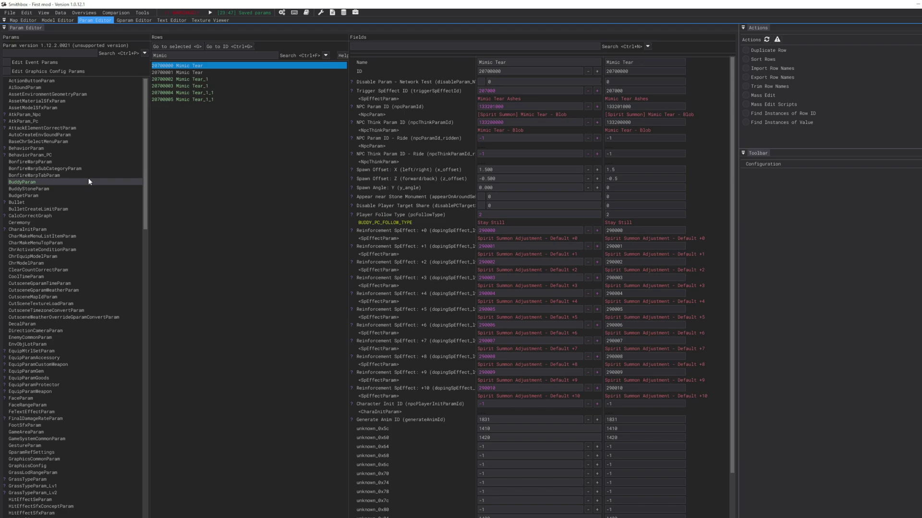
key(ctrl+s)
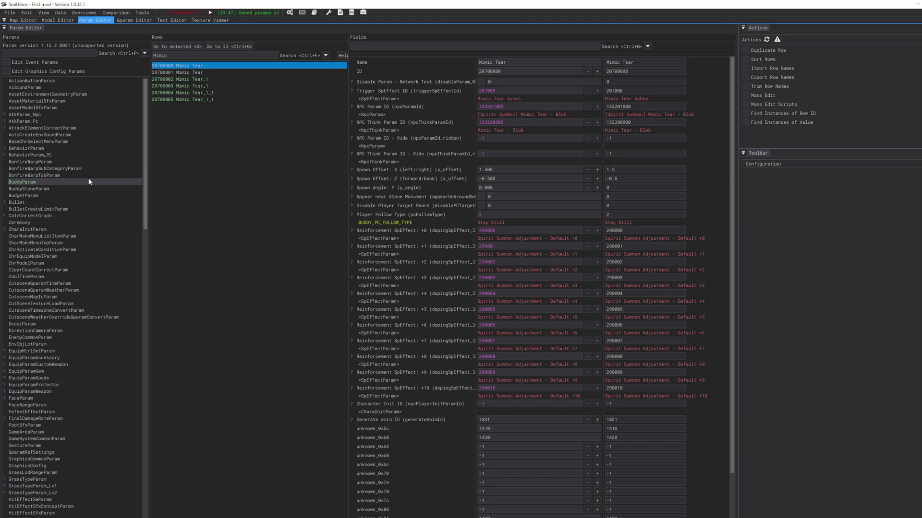
Go from BuddyParam to BuddyStoneParam in the param list to view its rows.
click(142, 183)
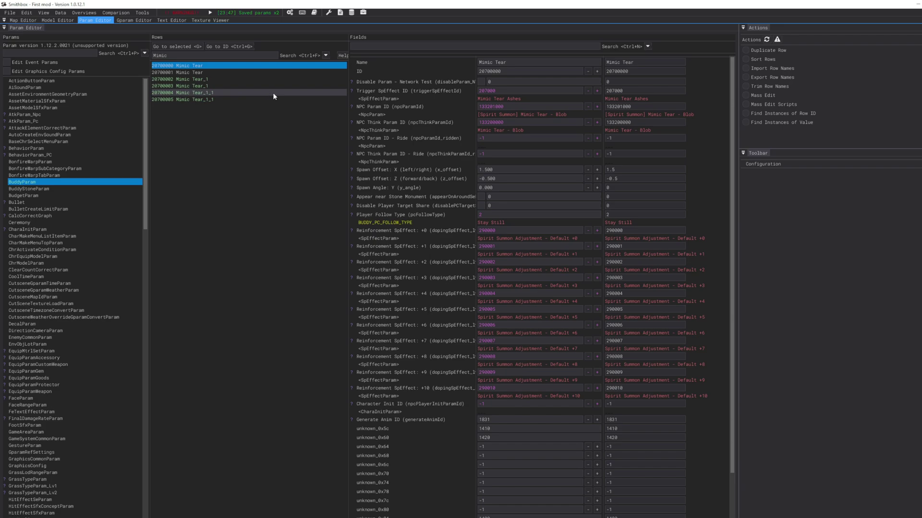
scroll(103, 214, down, 2)
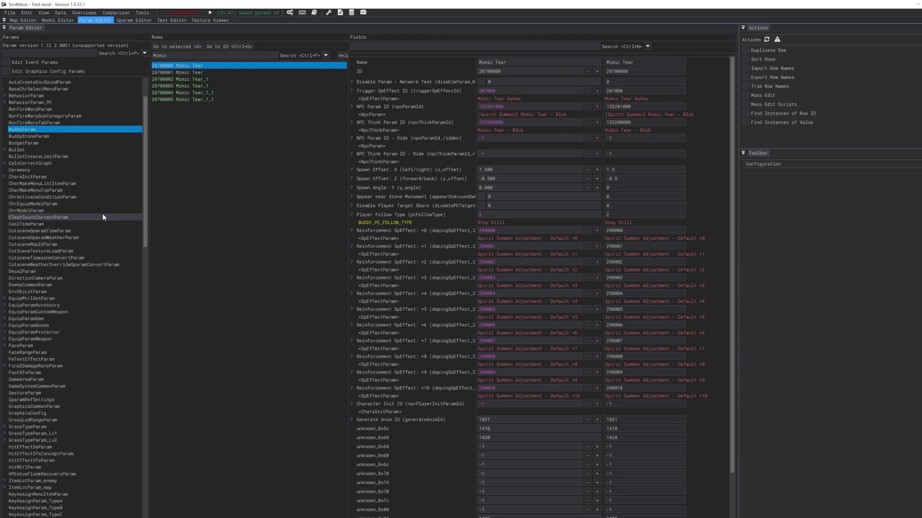
click(94, 137)
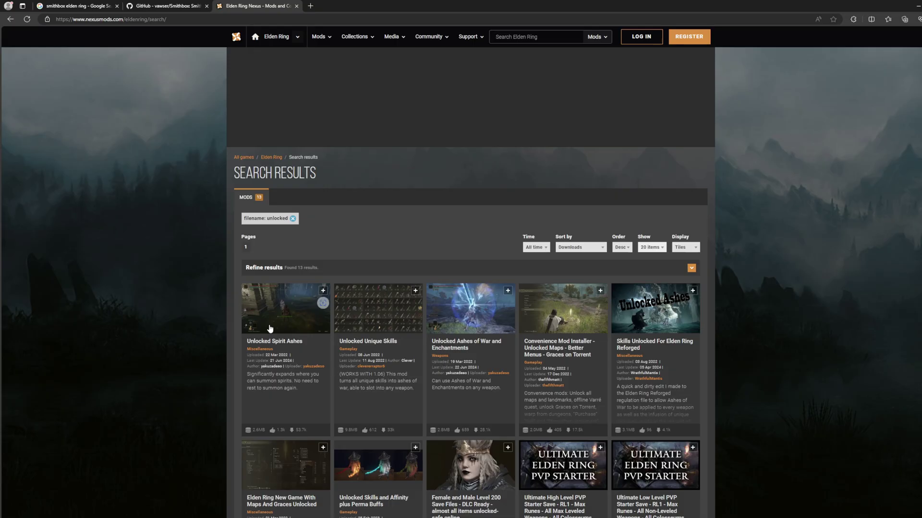
Switch to the browser's Unlocked Spirit Ashes mod page and open the manual download page for the main file unlocked spirit ashes.
click(274, 326)
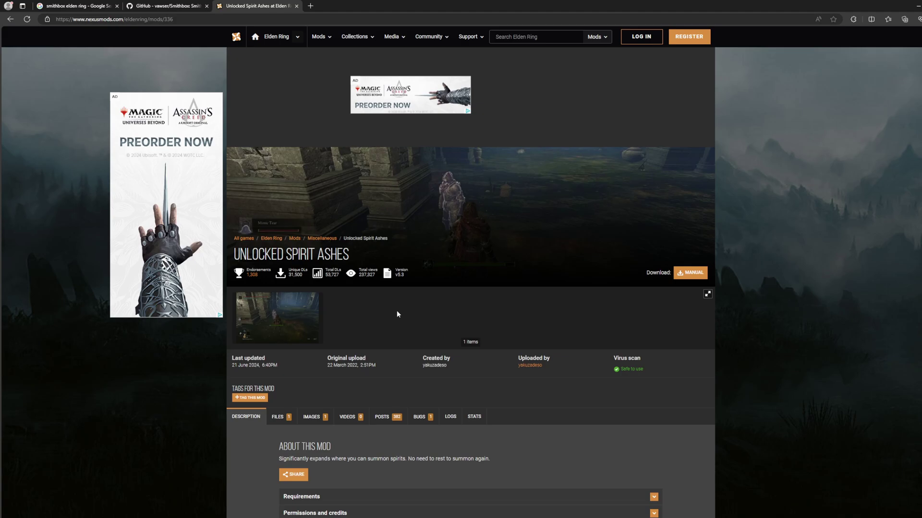
click(279, 417)
scroll(420, 332, down, 5)
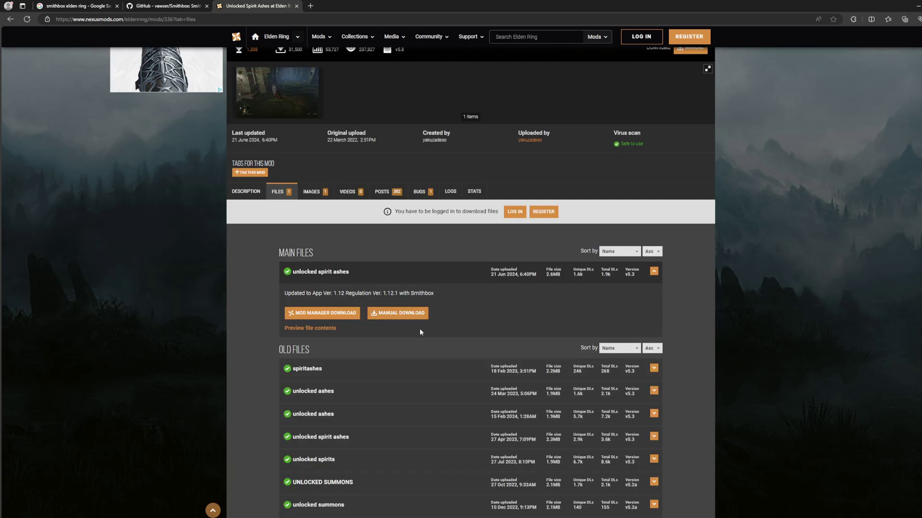
click(387, 313)
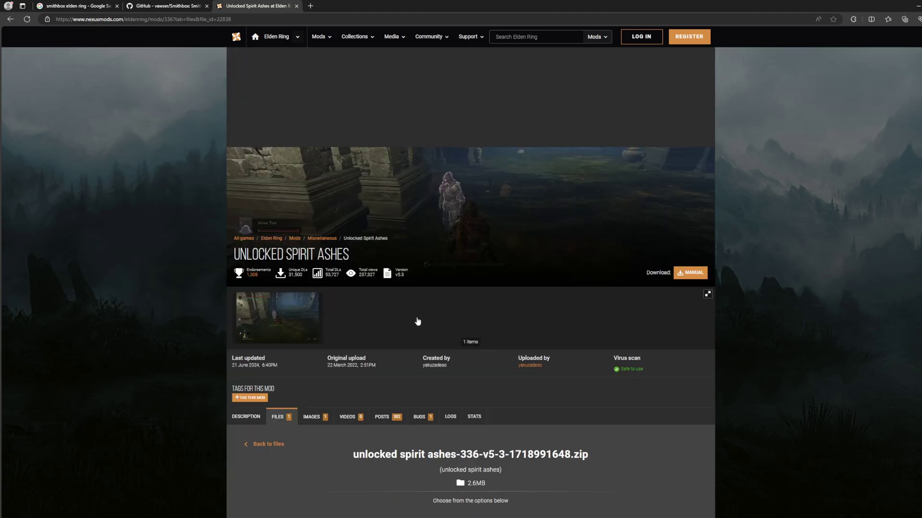
scroll(418, 322, down, 8)
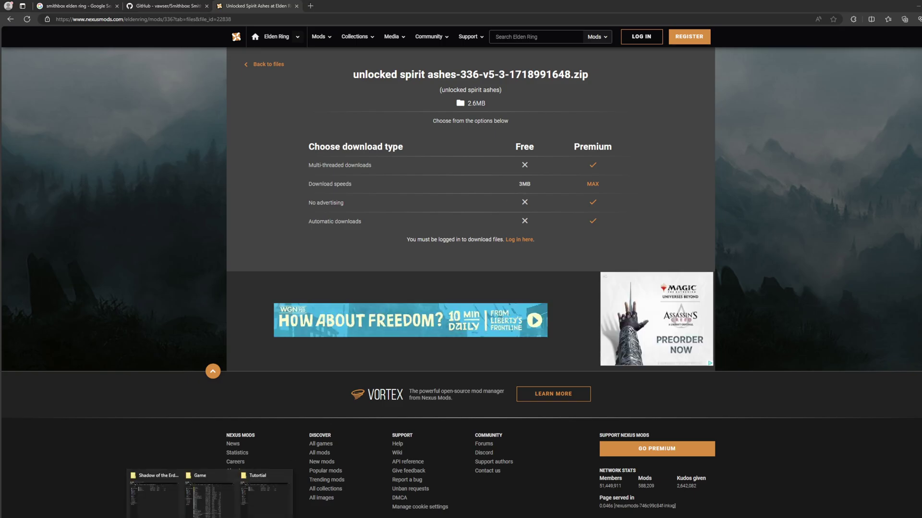
Bring up the Tutorial, Game and Shadow of the Erdtree 1st Modded folder windows, and take the Tutorial one to MODS > ELDEN RING.
click(242, 511)
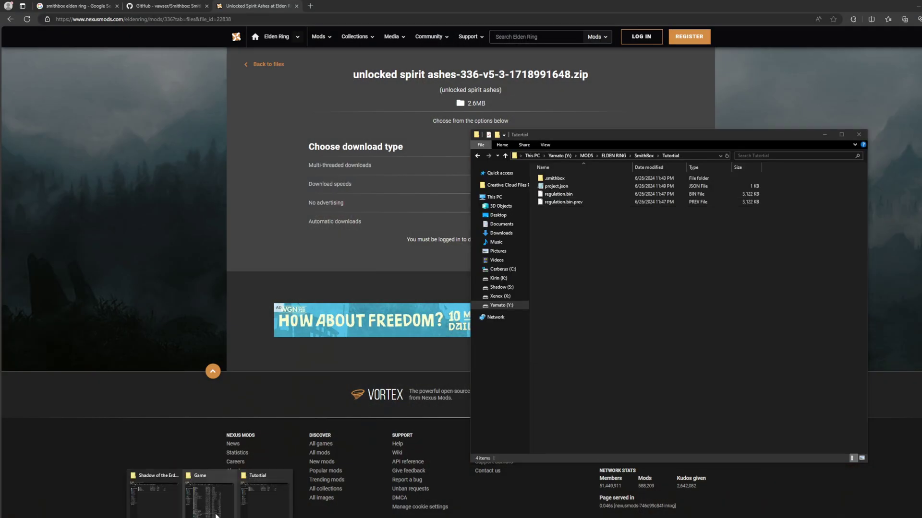
click(216, 513)
click(163, 499)
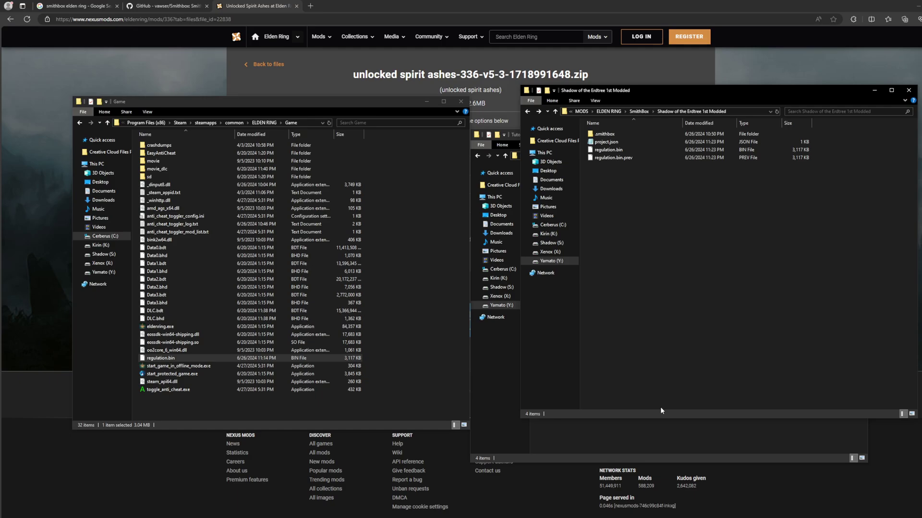
click(695, 421)
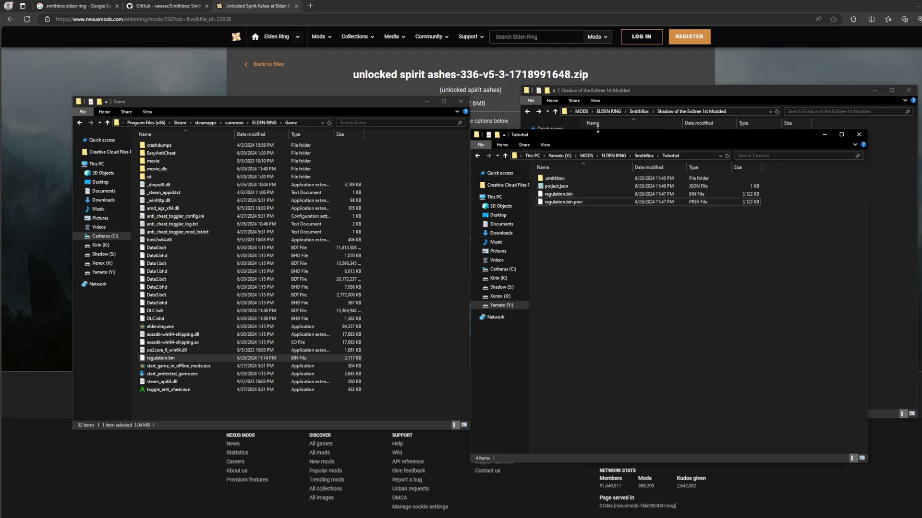
click(614, 156)
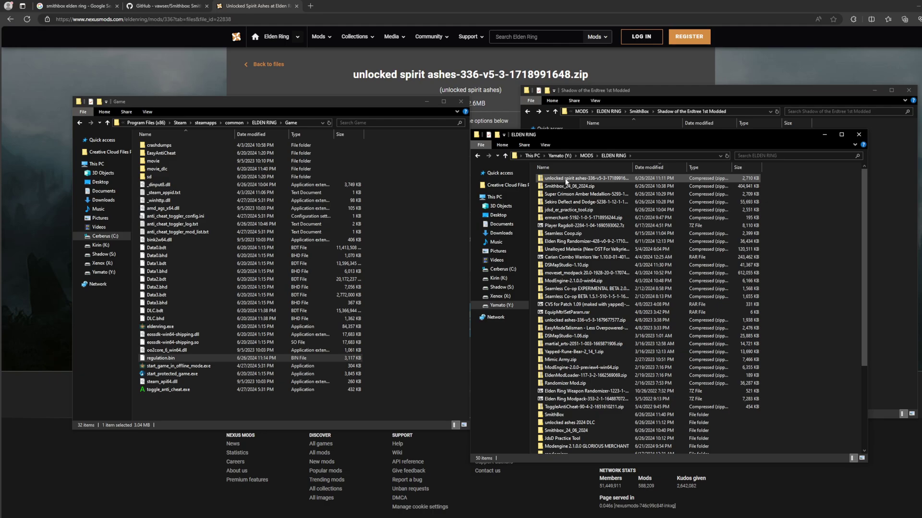
Open the unlocked spirit ashes-336-v5-3 archive in a new window, check its UnlockedSpiritAshes folder and close the window.
click(567, 182)
right_click(566, 182)
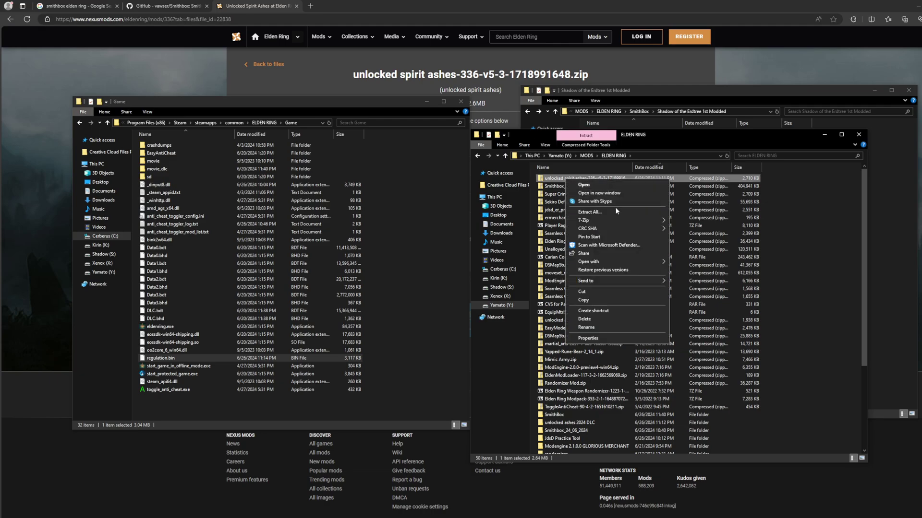
click(599, 193)
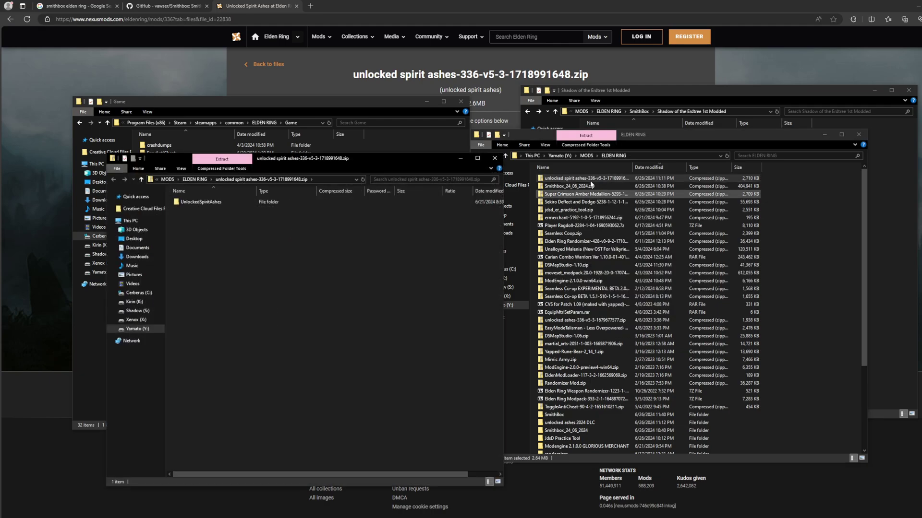
click(313, 203)
click(823, 270)
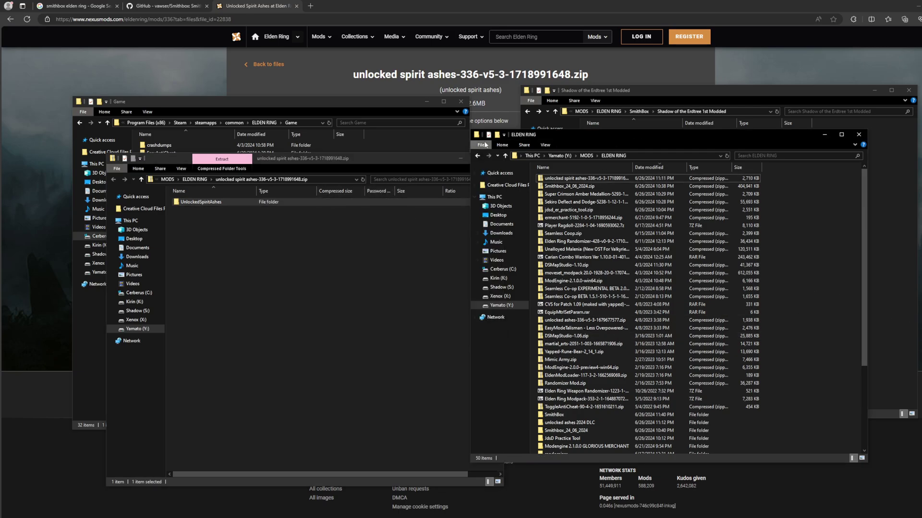
click(216, 205)
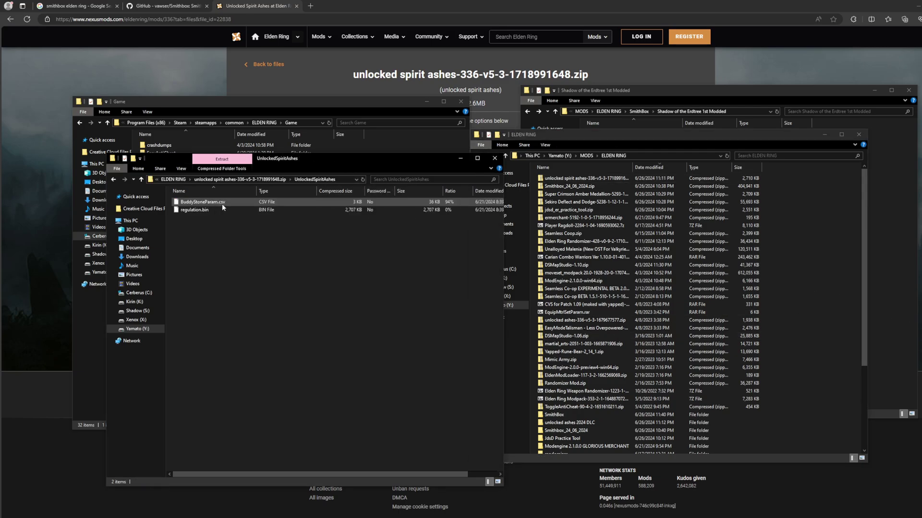
click(495, 163)
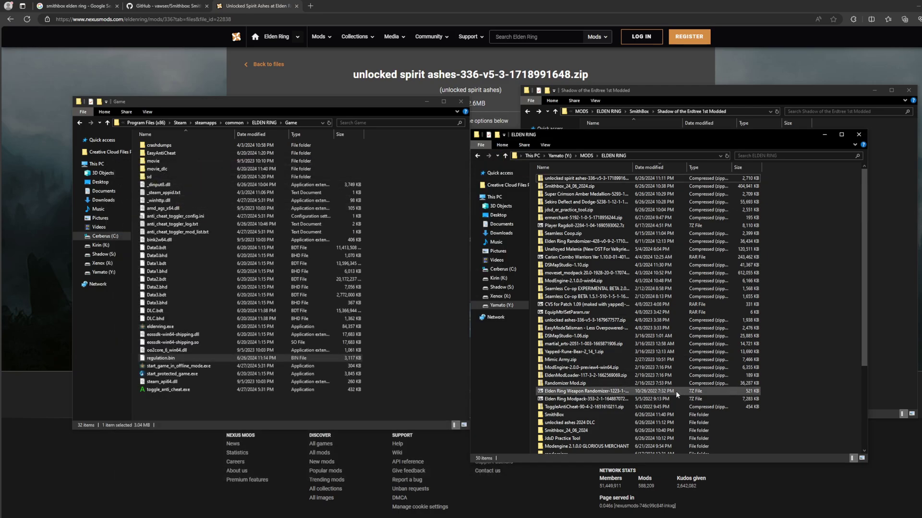
Open the DLC folder inside unlocked ashes 2024 DLC and select the BuddyStoneParam.csv file.
double_click(611, 424)
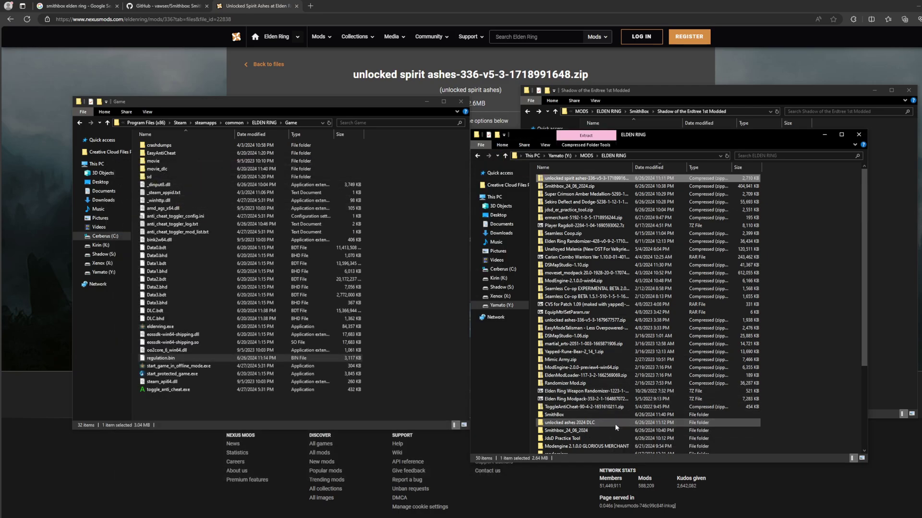
drag(676, 323, 575, 176)
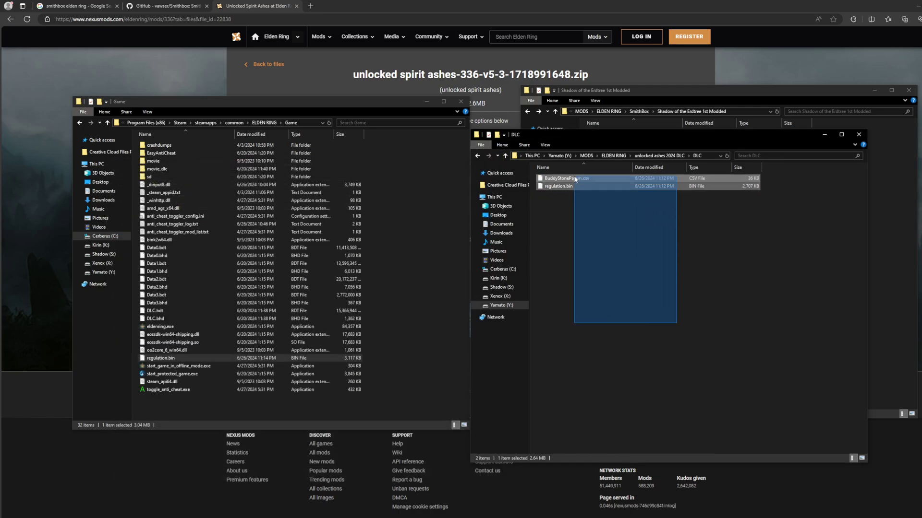
drag(604, 232, 569, 177)
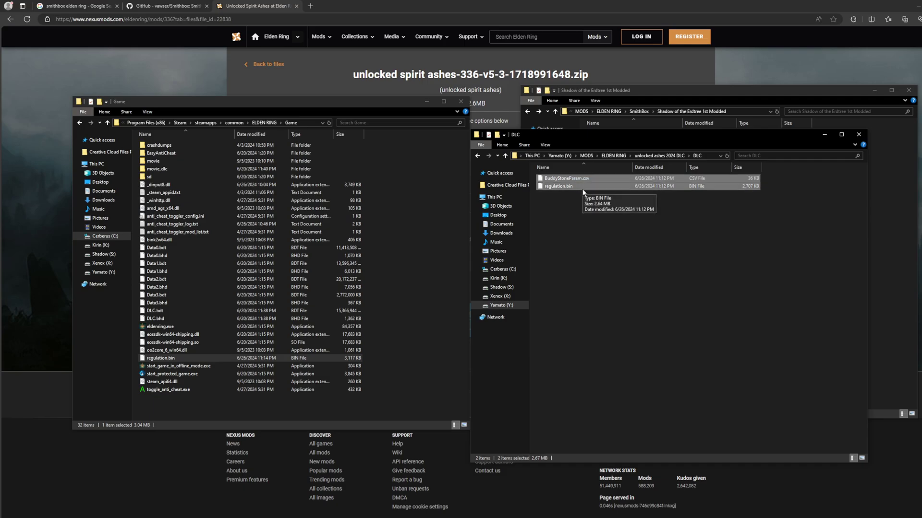
click(598, 188)
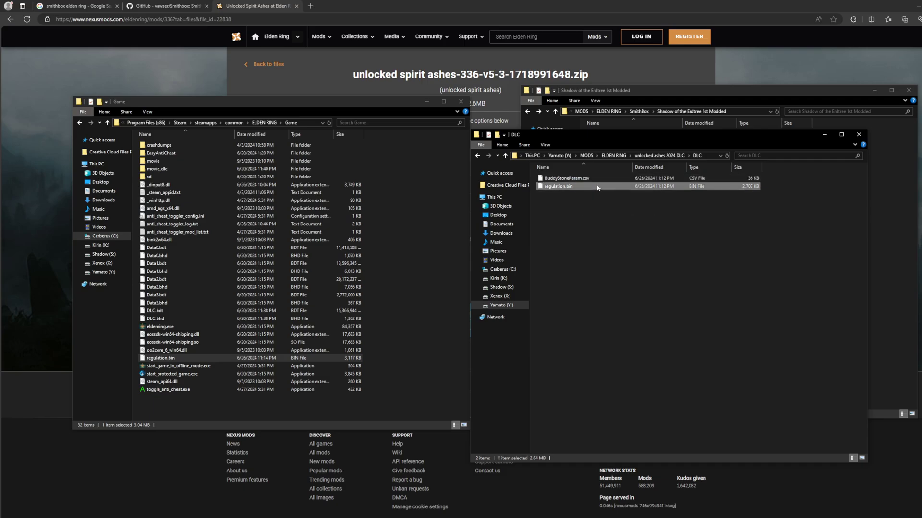
click(590, 179)
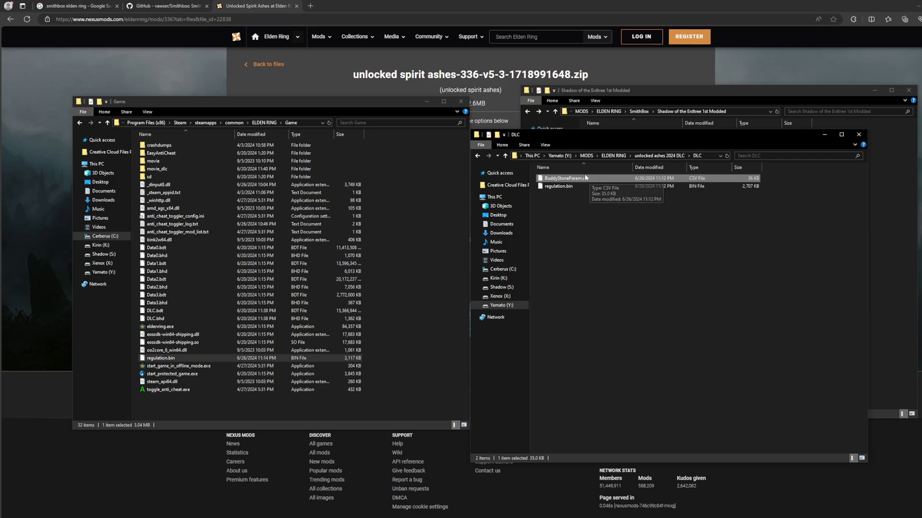
Switch back to Smithbox and select BuddyStoneParam in the param list.
click(917, 6)
click(143, 4)
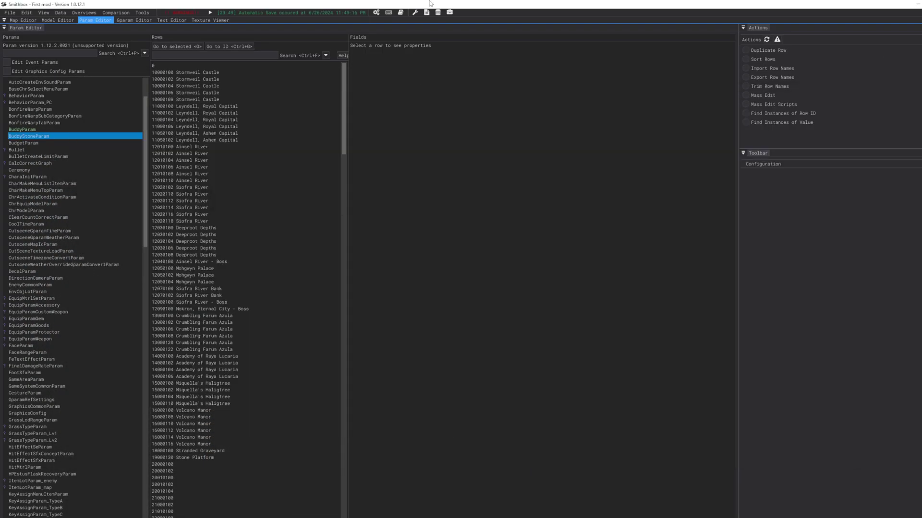
click(44, 129)
click(71, 137)
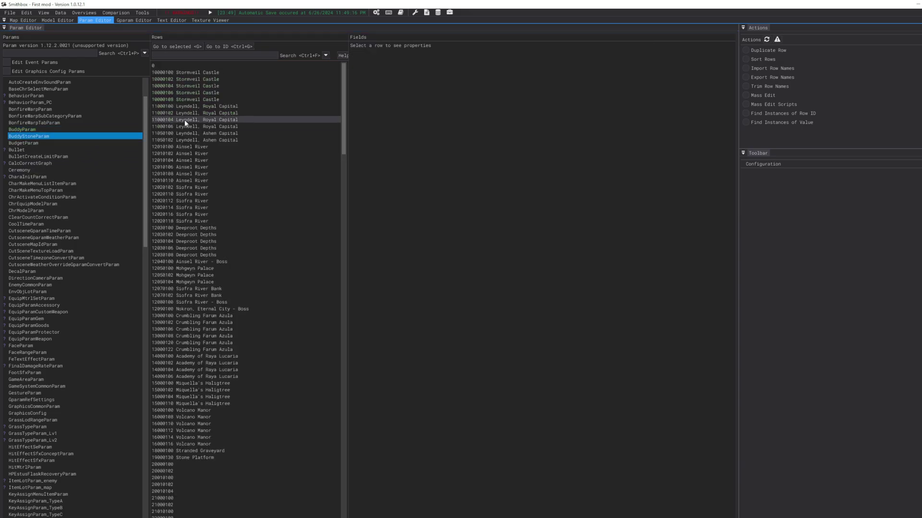
Examine the fields of several BuddyStoneParam rows, including Stormveil Castle 10000102, Leyndell 11000102 and Mohgwyn Palace 12050102.
click(239, 80)
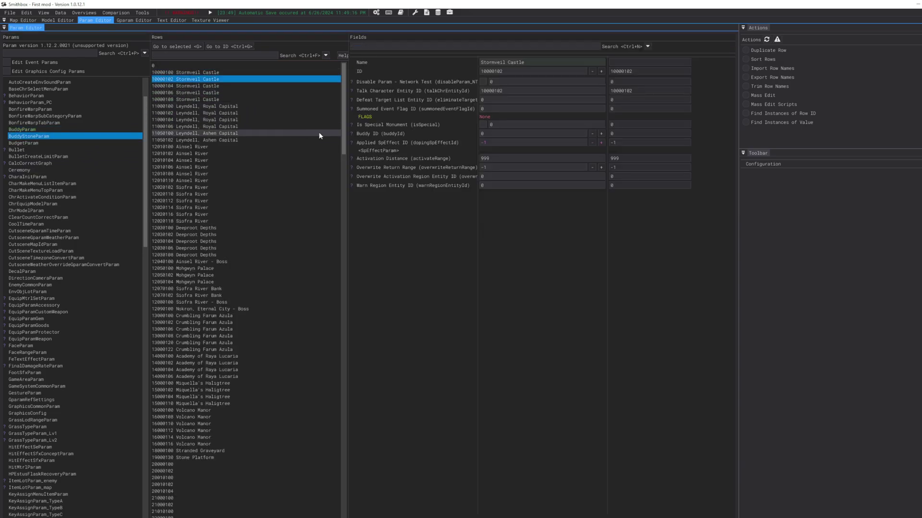
click(287, 200)
click(288, 242)
click(288, 112)
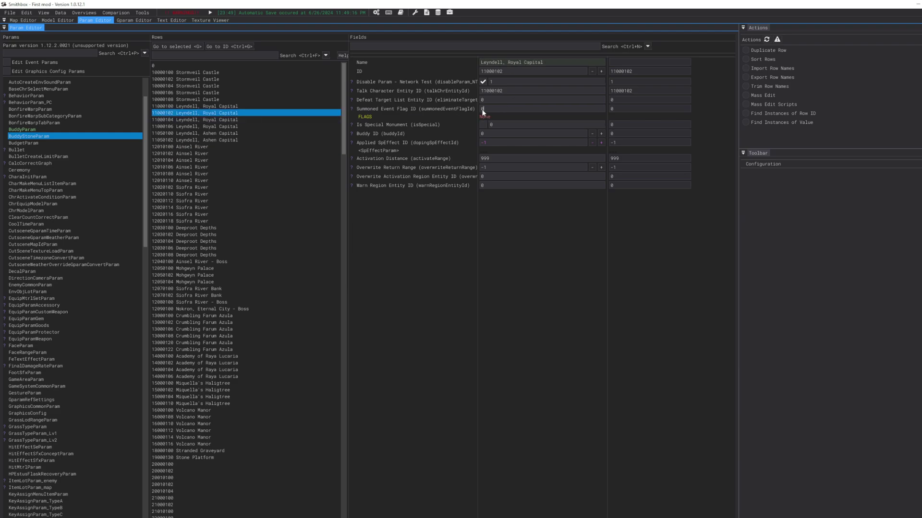
click(323, 215)
click(280, 275)
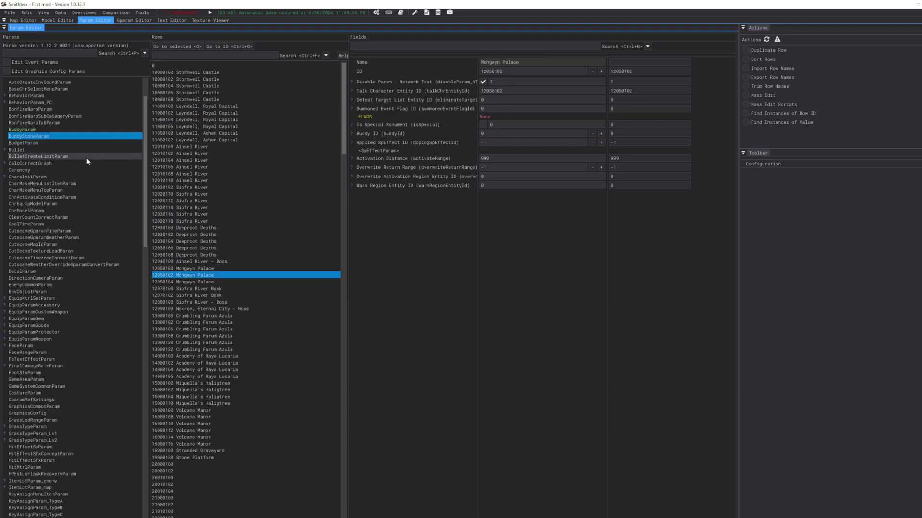
Start a CSV import from file covering all fields for BuddyStoneParam.
click(68, 136)
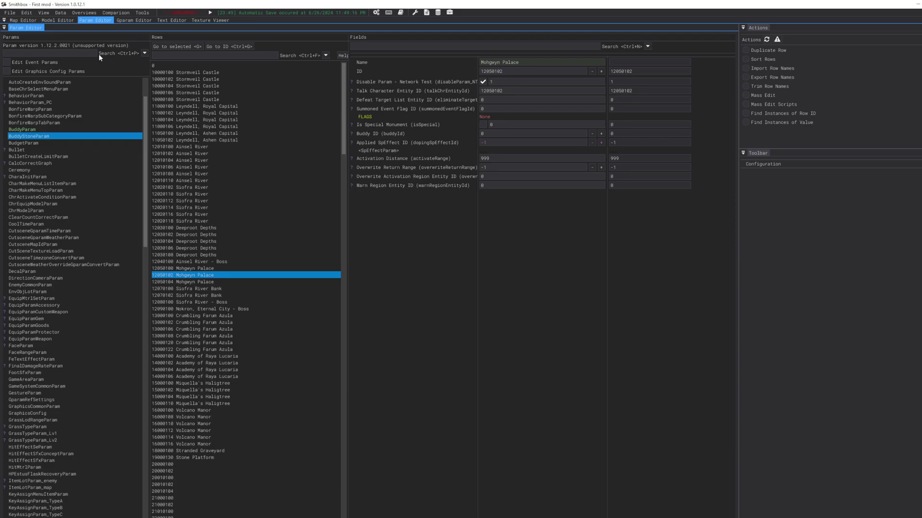
click(63, 13)
click(61, 135)
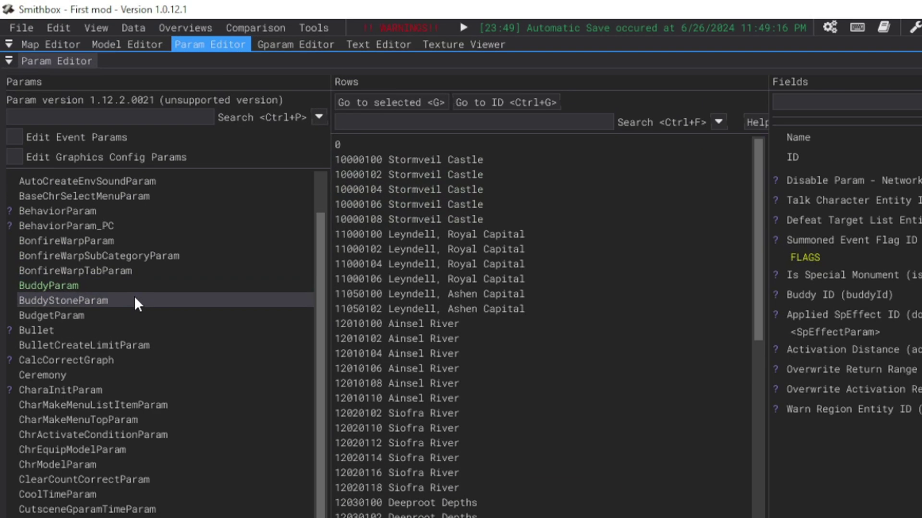
click(134, 297)
click(133, 27)
mouse_move(169, 67)
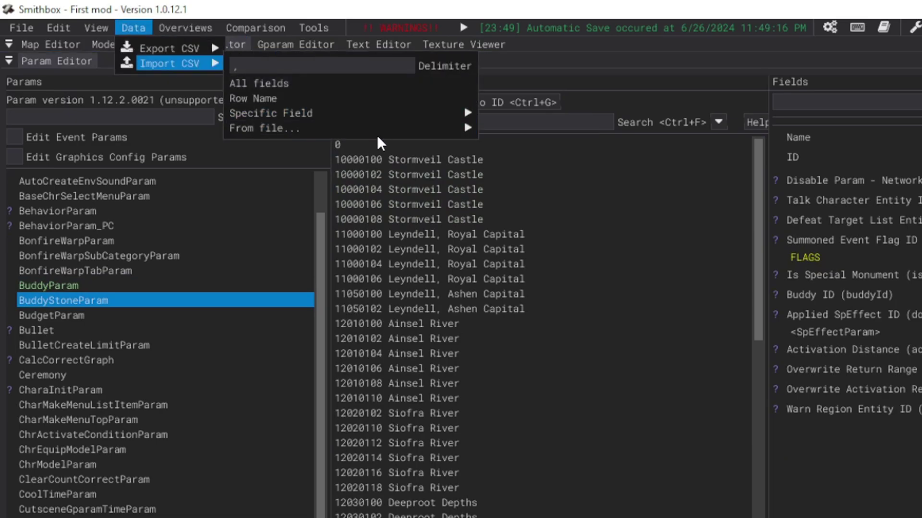
mouse_move(393, 130)
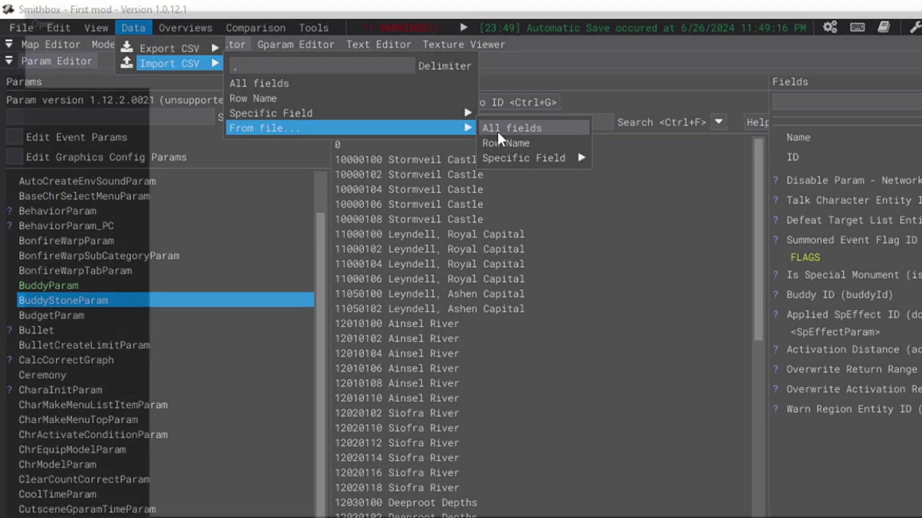
click(497, 133)
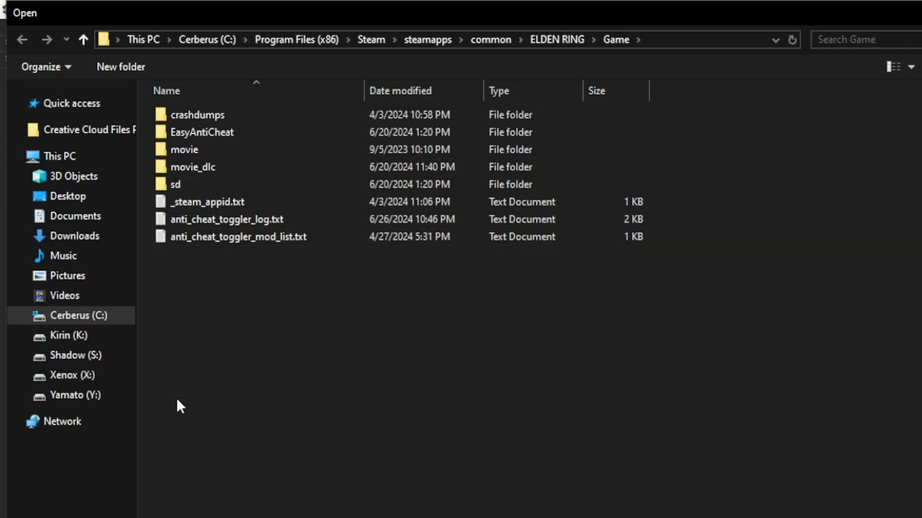
Import BuddyStoneParam.csv from the DLC folder in MODS > ELDEN RING > unlocked ashes 2024 DLC on drive Yamato (Y:).
click(113, 395)
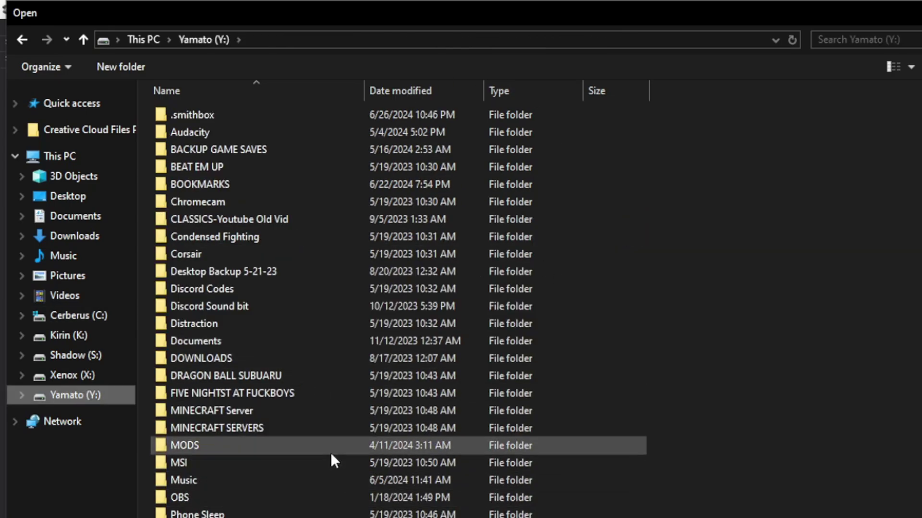
double_click(331, 454)
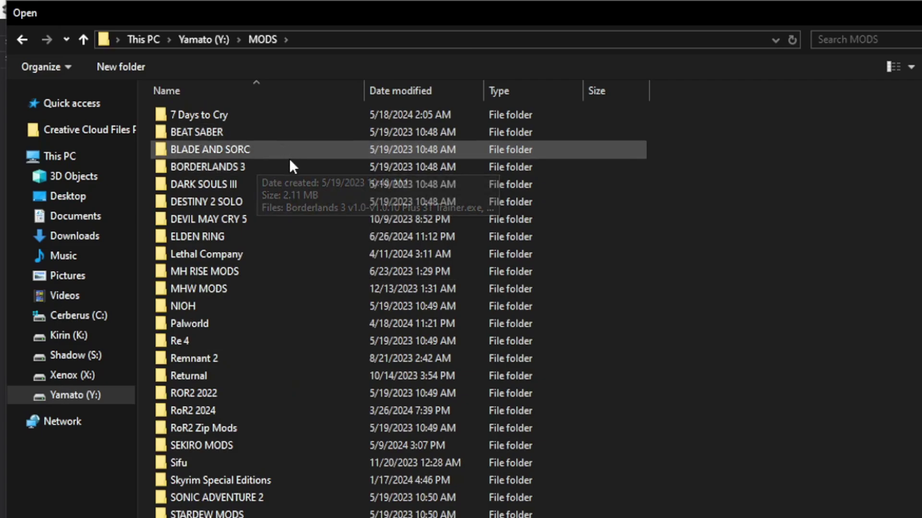
double_click(310, 236)
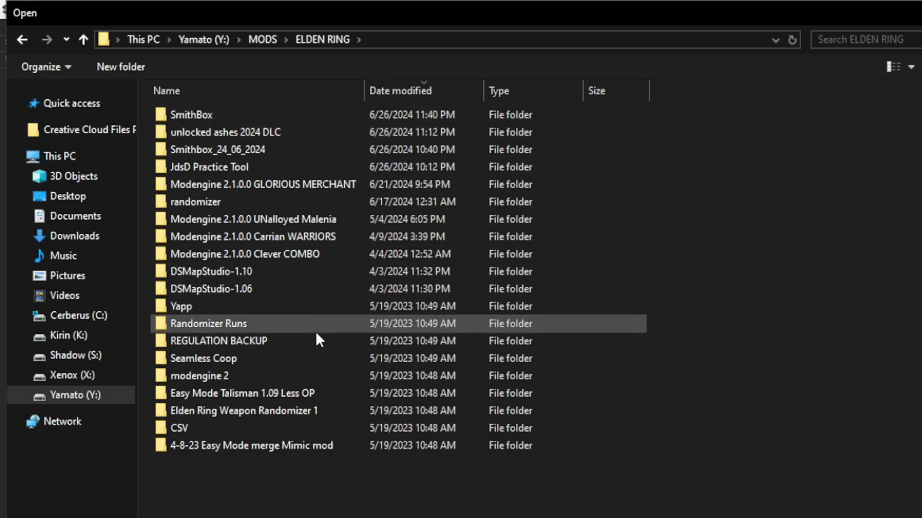
double_click(252, 130)
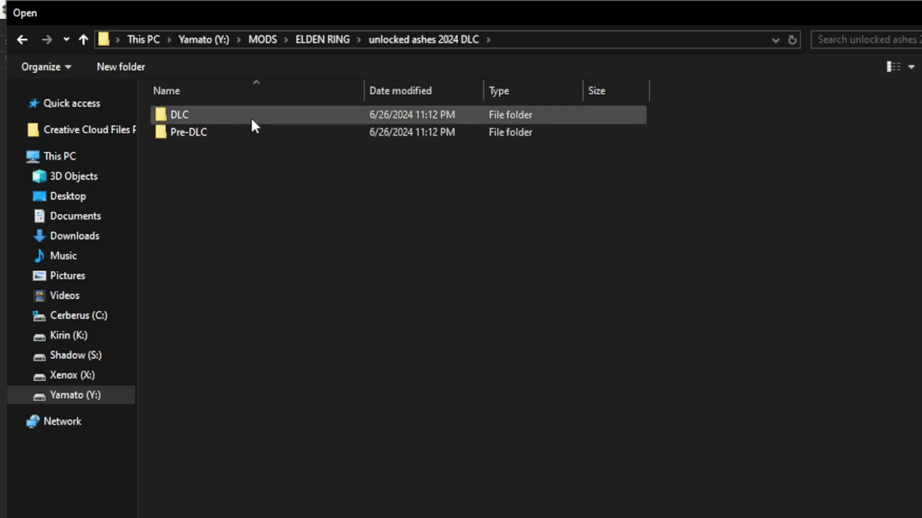
double_click(250, 117)
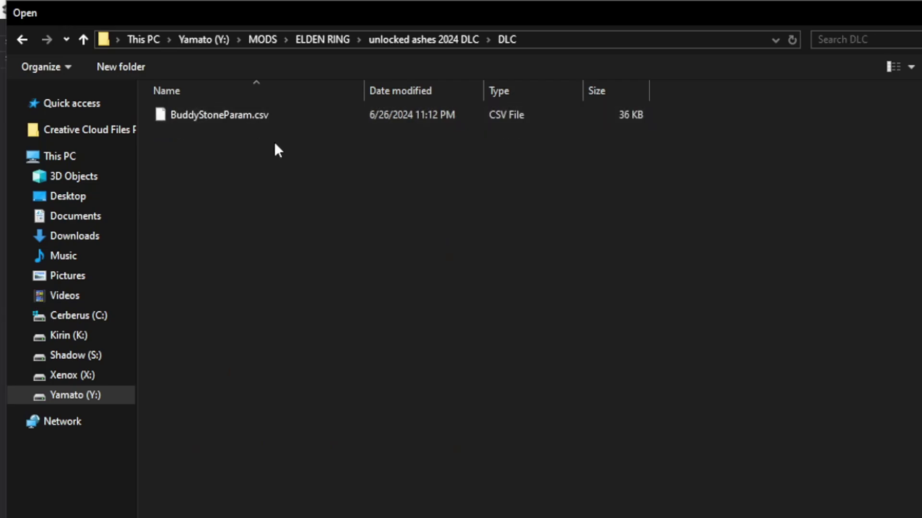
double_click(255, 112)
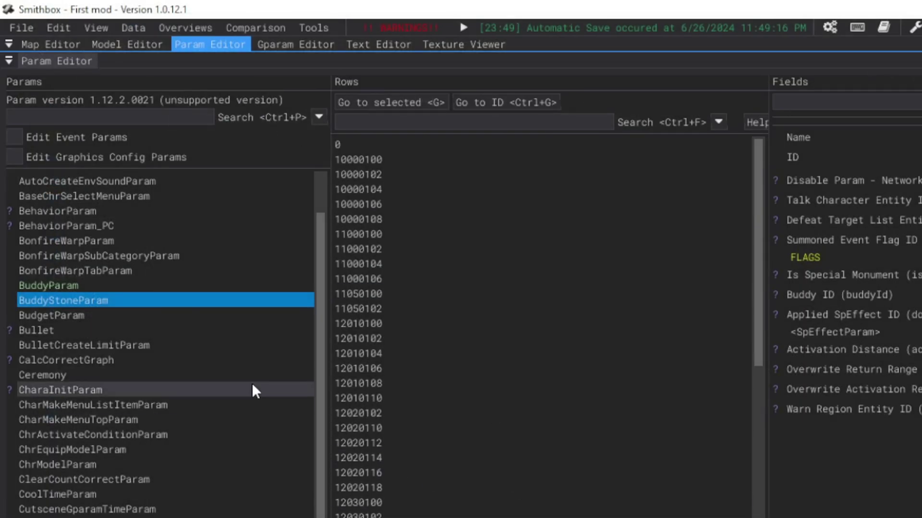
Check the imported BuddyStoneParam rows, including 12020110 and 12010100.
click(127, 287)
click(137, 302)
click(569, 428)
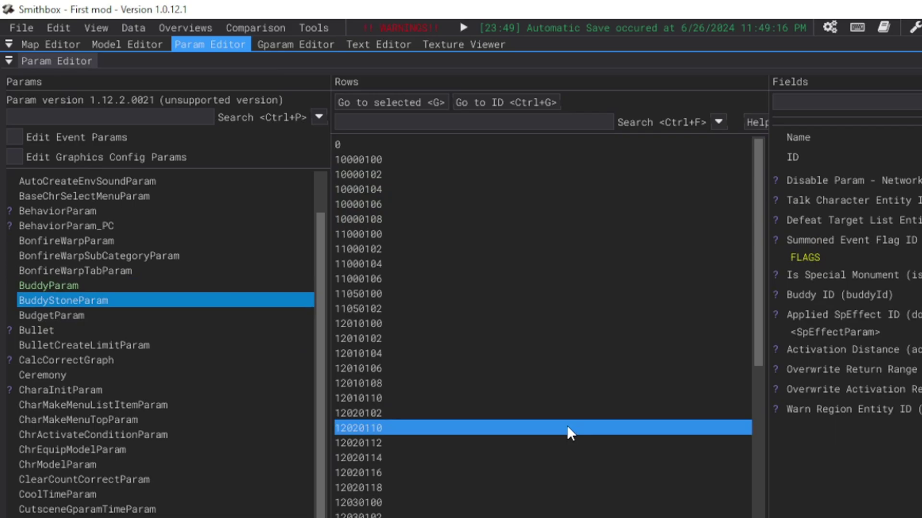
click(465, 325)
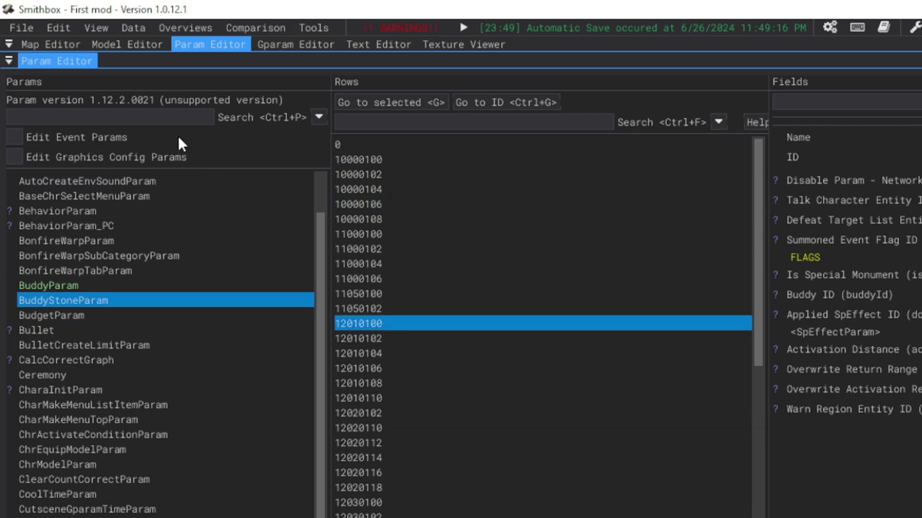
Open the all-fields CSV import from file for BuddyStoneParam again to review the file choice.
click(127, 31)
mouse_move(166, 60)
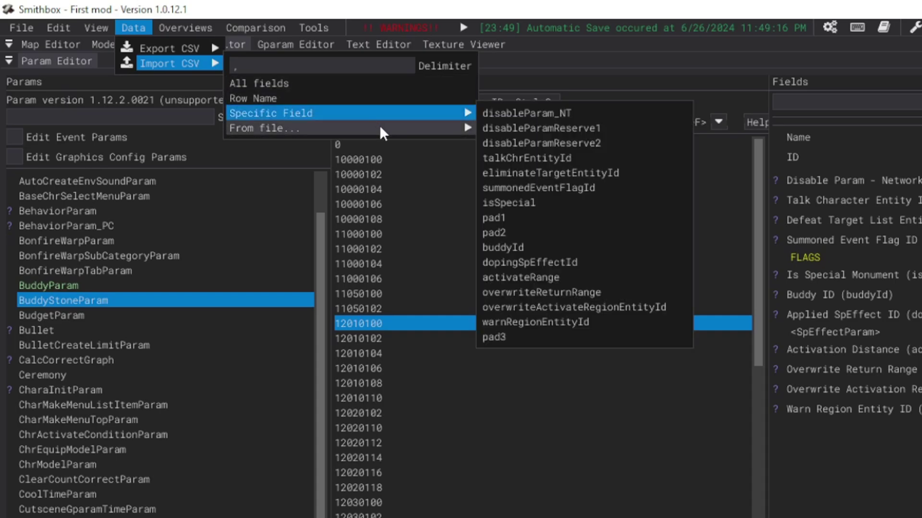
mouse_move(434, 134)
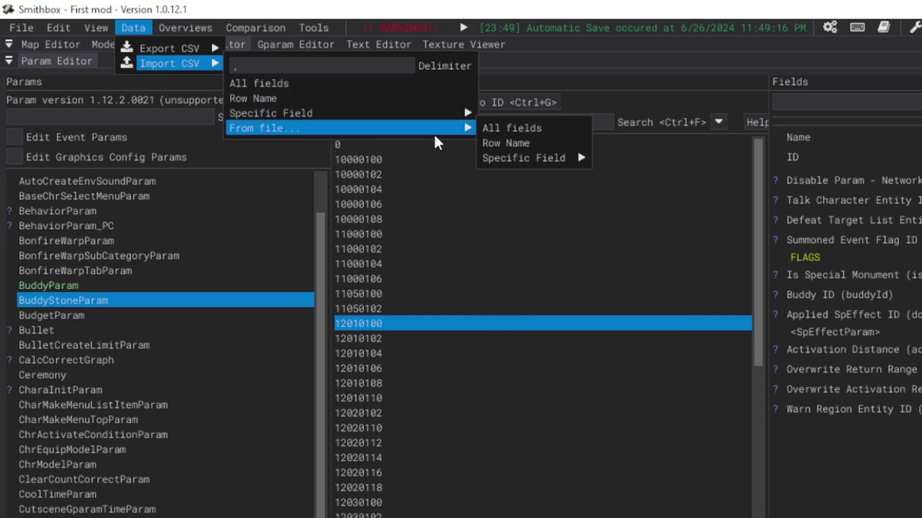
click(503, 133)
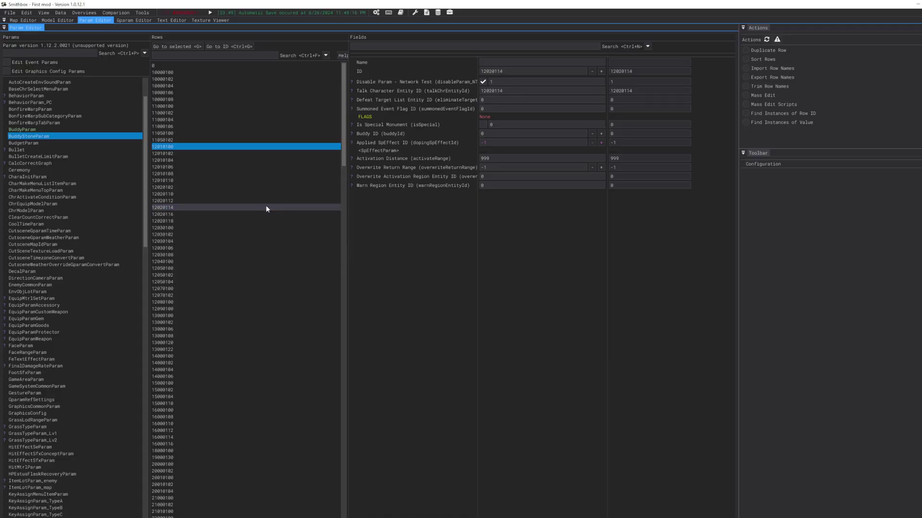
Examine the fields of successive BuddyStoneParam rows, from 12020114 down through the later entries.
click(267, 208)
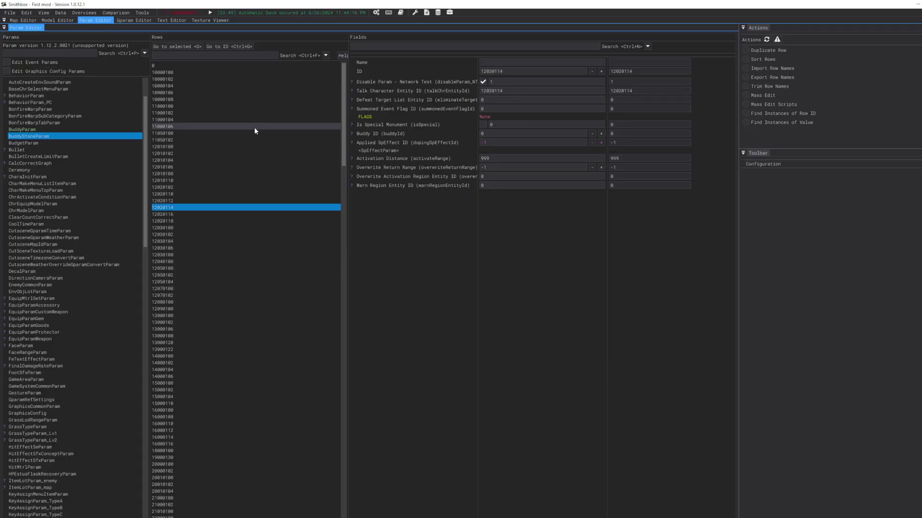
click(254, 128)
key(Down)
key(Down)
key(Down)
key(Down)
key(Down)
key(Down)
key(Down)
key(Down)
key(Down)
key(Down)
key(Down)
key(Down)
key(Down)
key(Down)
key(Down)
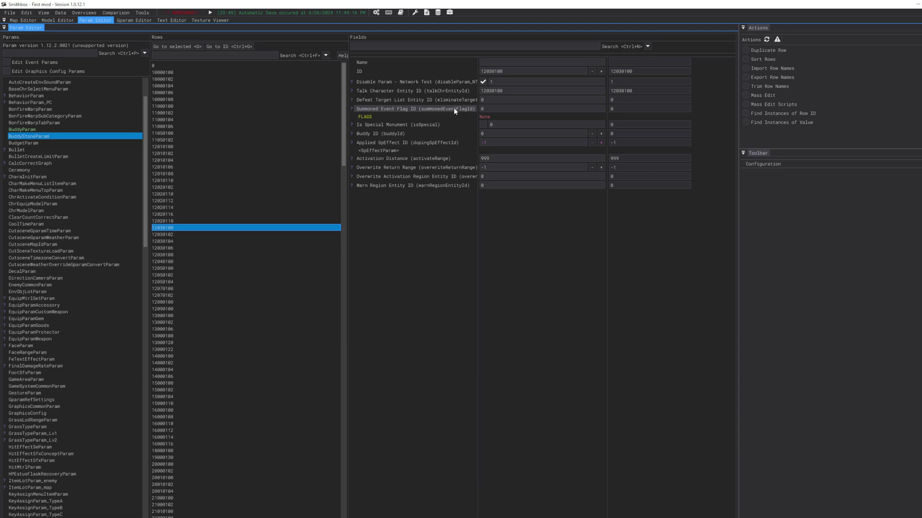
key(Down)
key(Down)
key(Down)
key(Down)
key(Down)
key(Down)
key(Down)
key(Down)
key(Down)
key(Down)
key(Down)
key(Down)
key(Down)
key(Down)
key(Down)
key(Down)
key(Down)
key(Down)
key(Down)
key(Down)
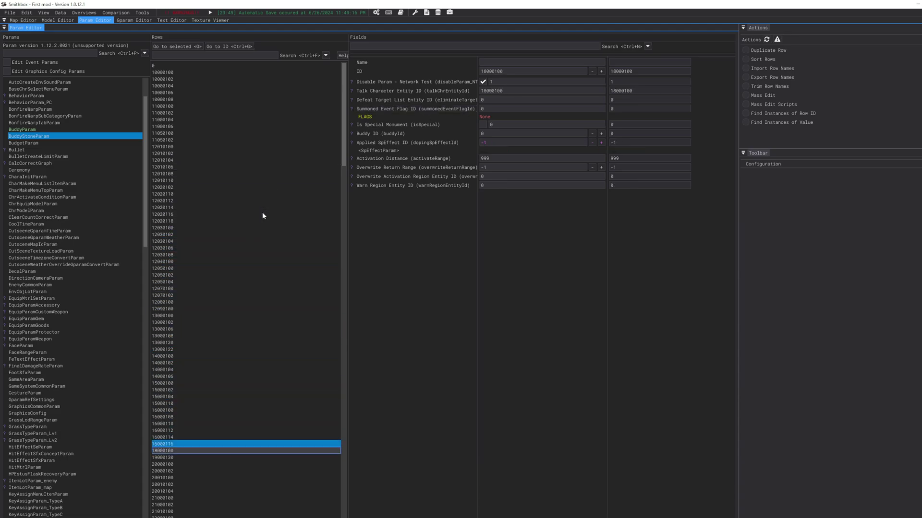
Save the edited params of the mod project.
click(263, 221)
key(ctrl+s)
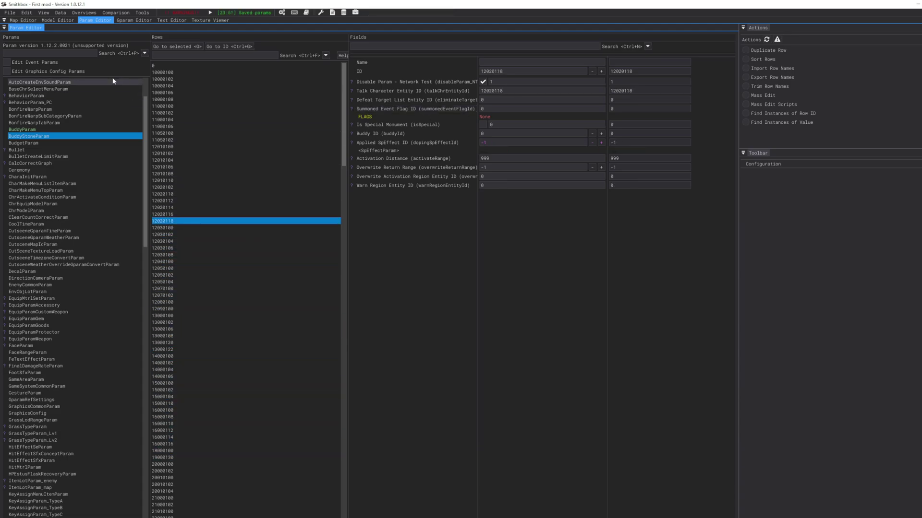
click(10, 14)
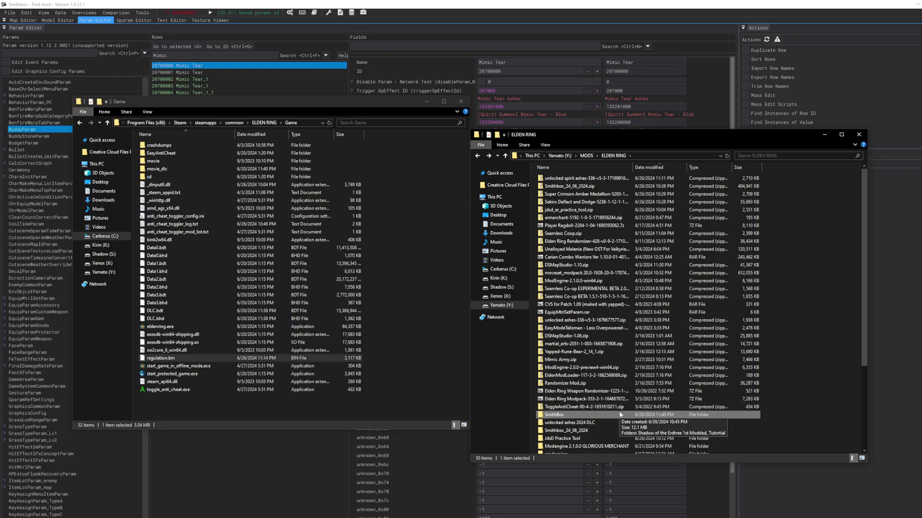
Open the Tutorial project folder inside the SmithBox folder in File Explorer.
double_click(619, 414)
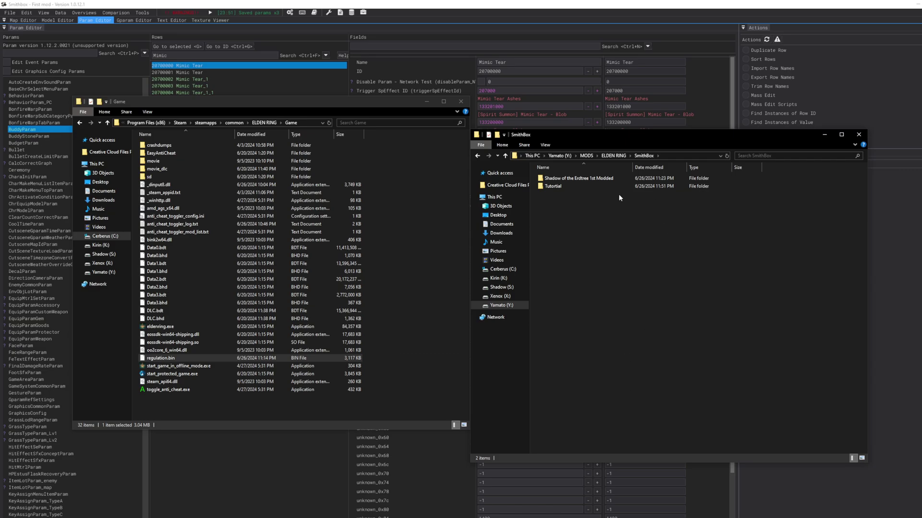
click(576, 187)
double_click(576, 186)
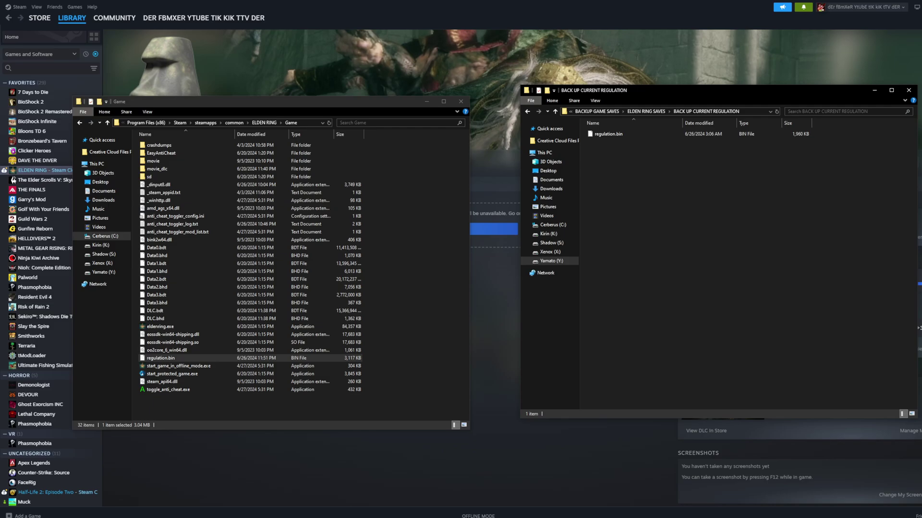
Compare regulation.bin in the game's Game folder with the copy in the BACK UP CURRENT REGULATION folder.
click(160, 358)
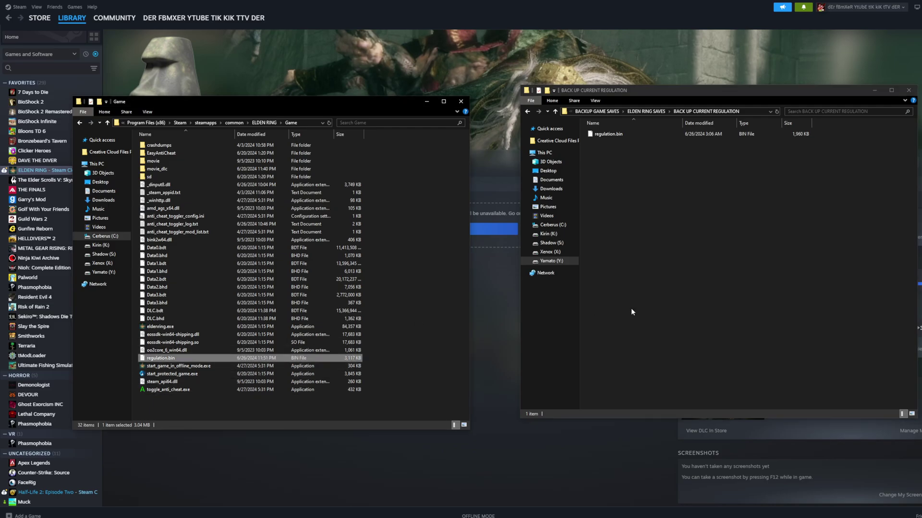
click(742, 217)
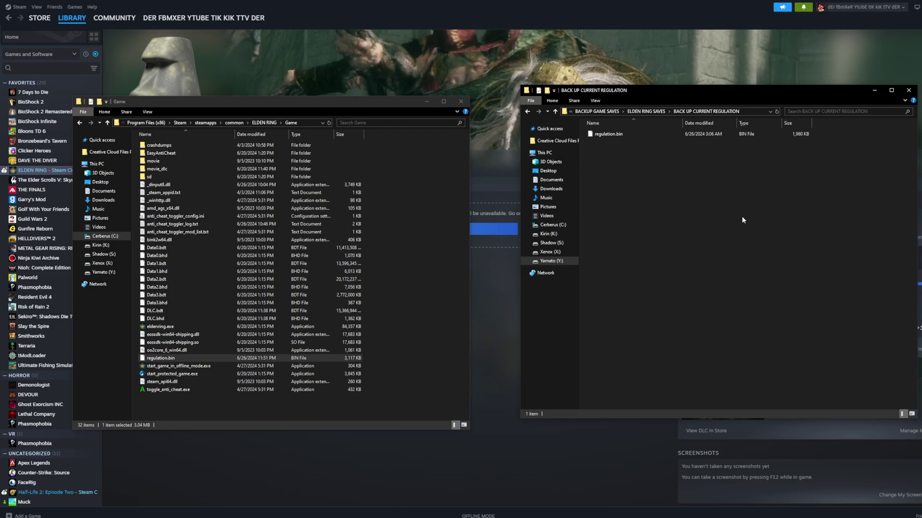
click(338, 360)
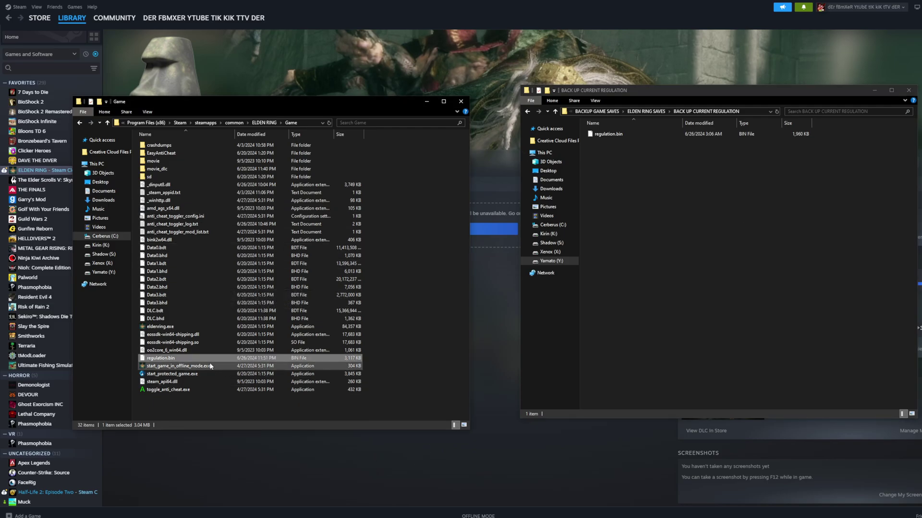
drag(209, 360, 389, 347)
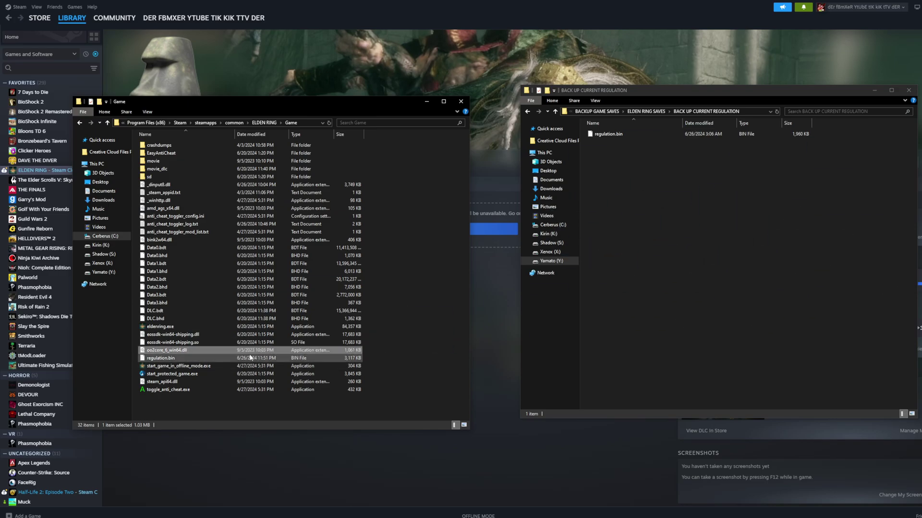
click(726, 242)
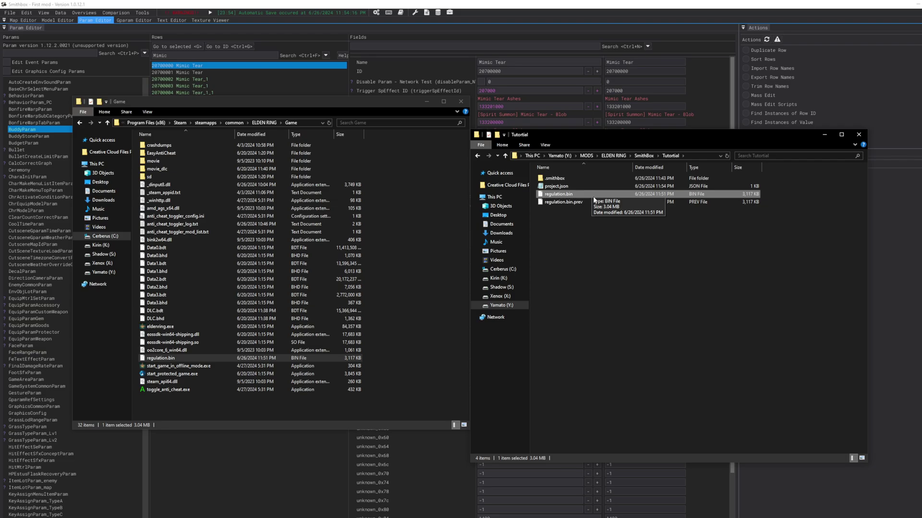
Copy the modded regulation.bin from the Tutorial folder into the ELDEN RING Game folder, replacing the existing file.
right_click(590, 195)
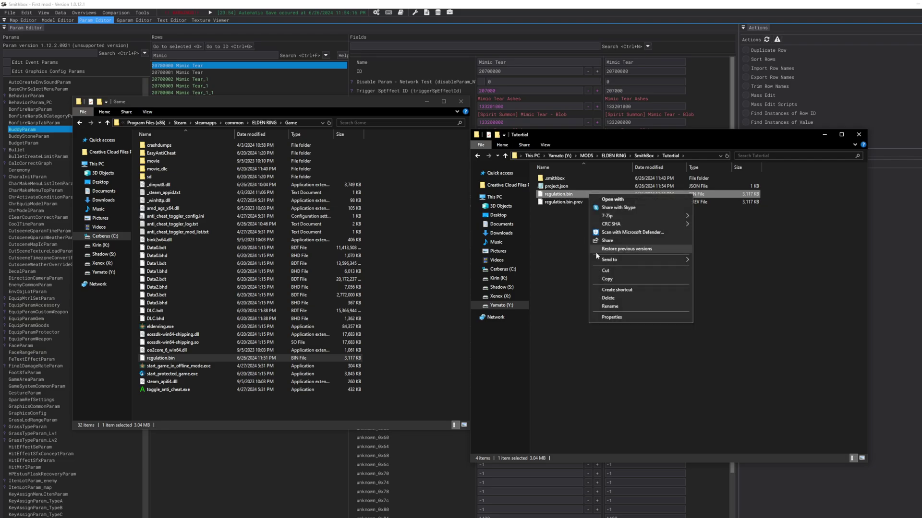
click(578, 247)
drag(578, 198, 418, 257)
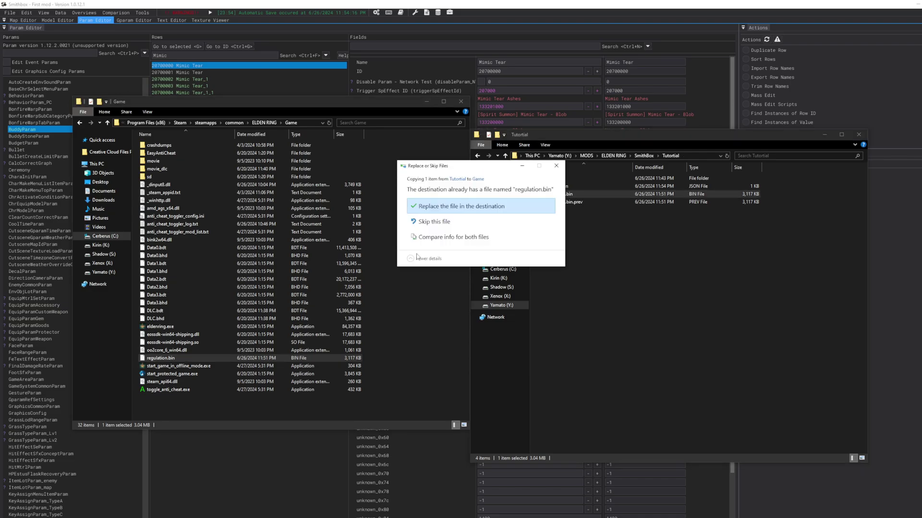
click(452, 208)
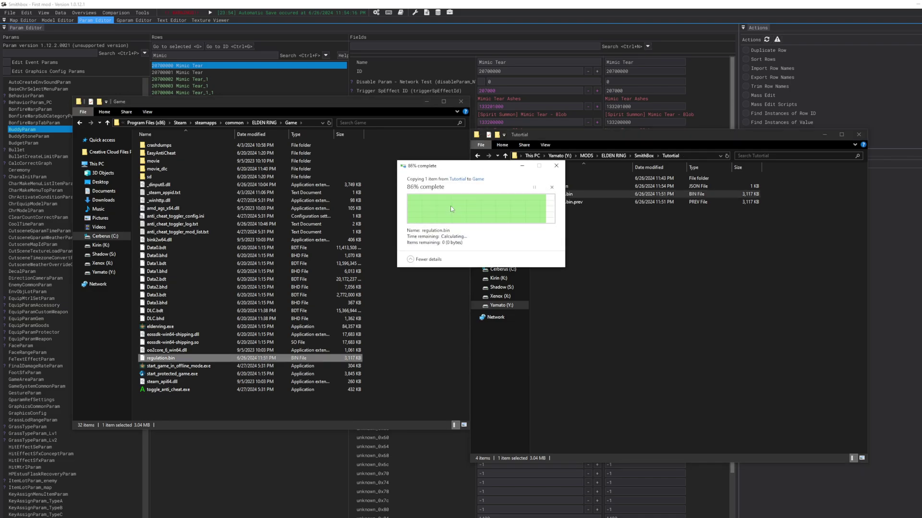
Switch to the Steam library and launch ELDEN RING.
click(915, 4)
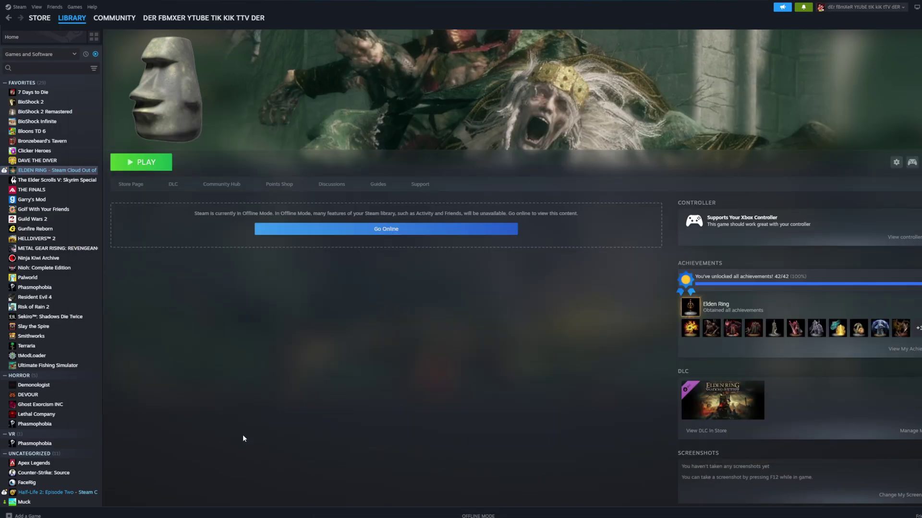
click(155, 164)
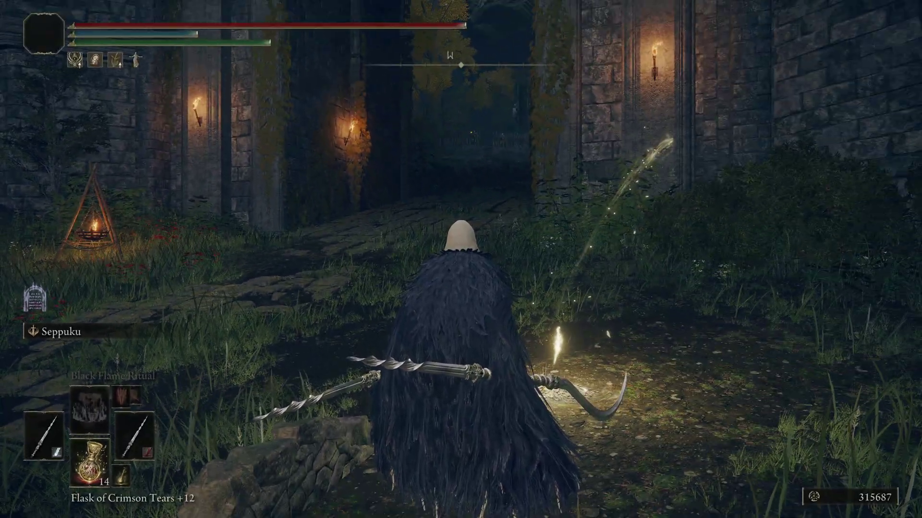
Open the character's equipment and equip the modded medallion in the Talisman 3 slot.
key(e)
key(d)
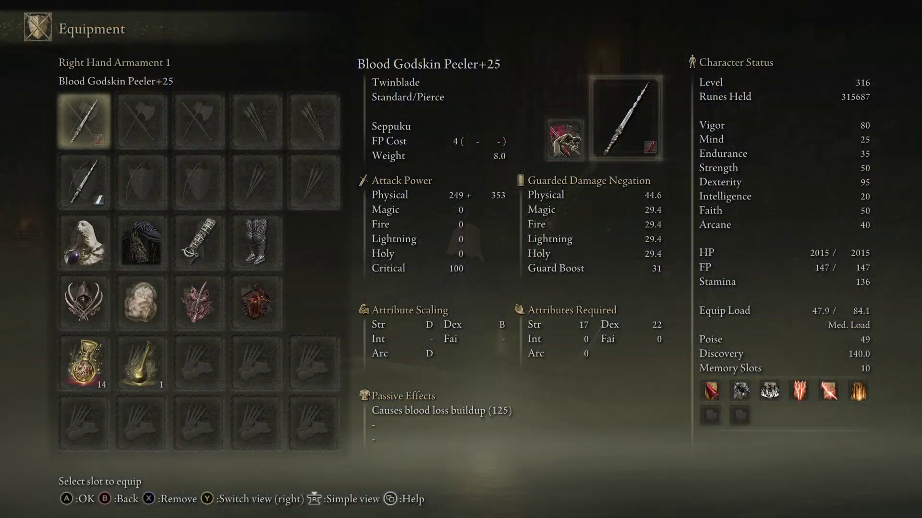
key(Left)
key(Down)
key(Down)
key(Left)
key(Up)
key(Left)
key(e)
key(Page_Up)
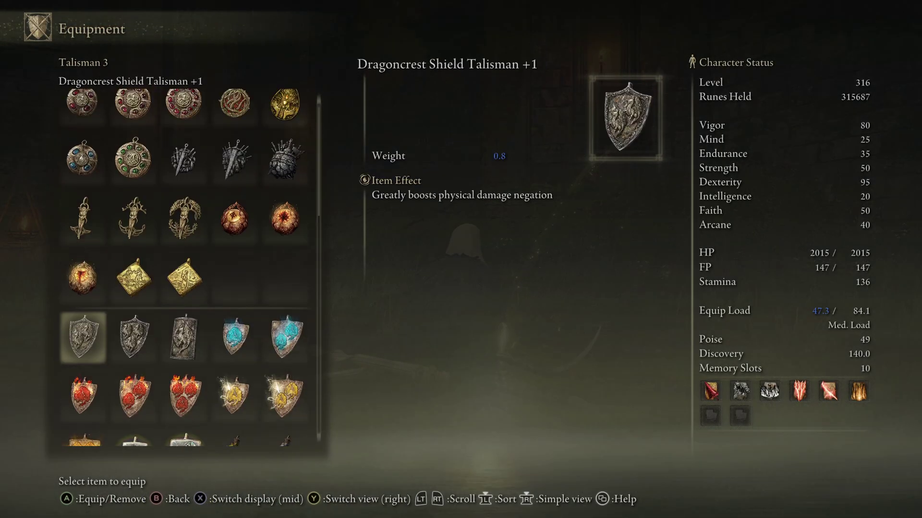
key(Page_Up)
key(Escape)
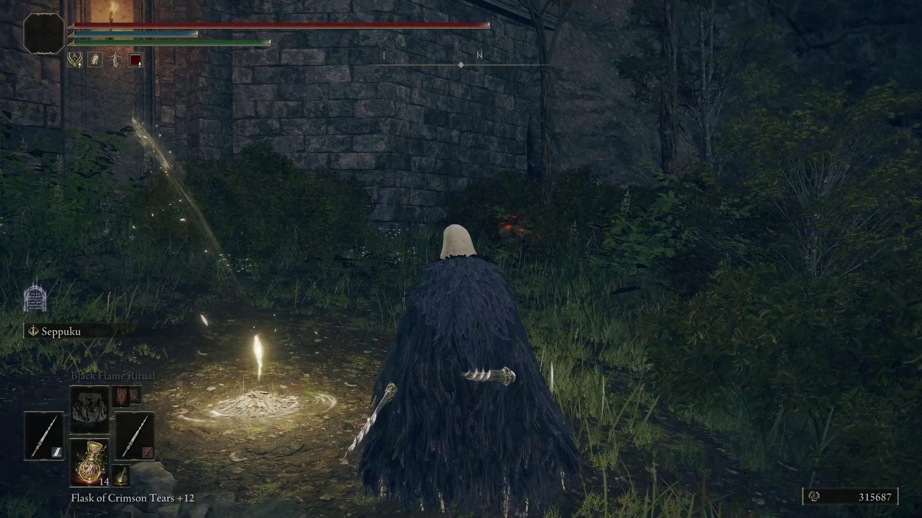
Use the Seppuku and Chilling Mist skills on the two twinblades near the site of grace.
key(ctrl)
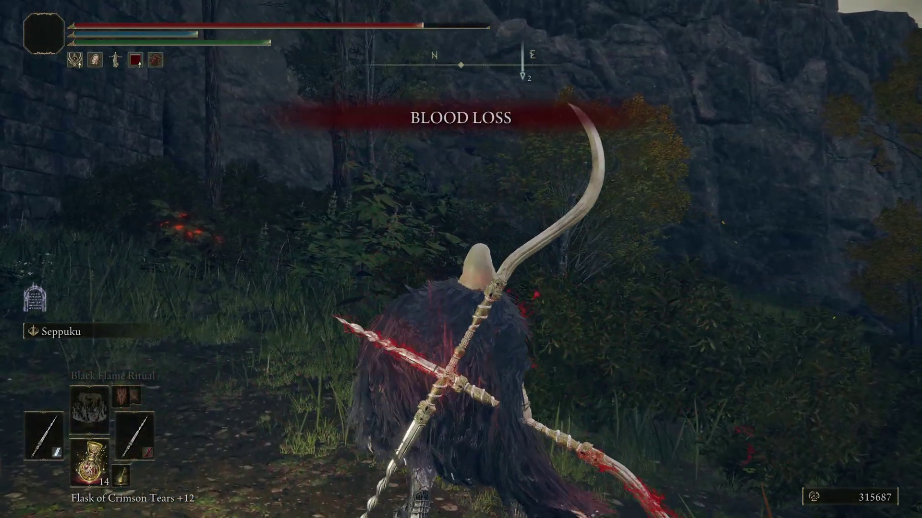
key(w)
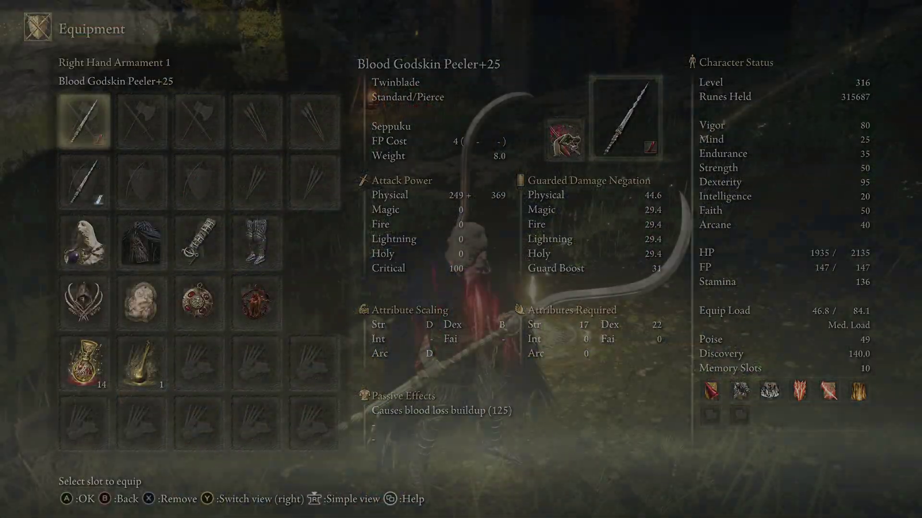
key(e)
key(Escape)
key(Escape)
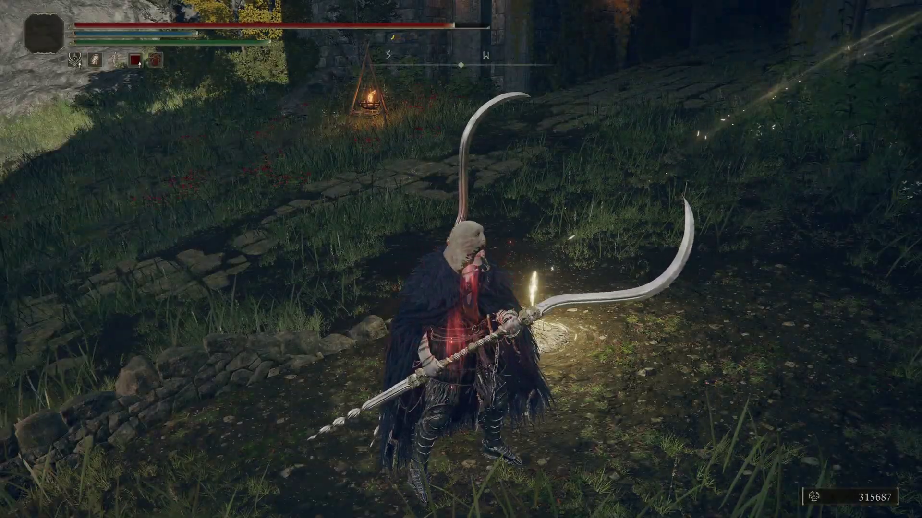
key(w)
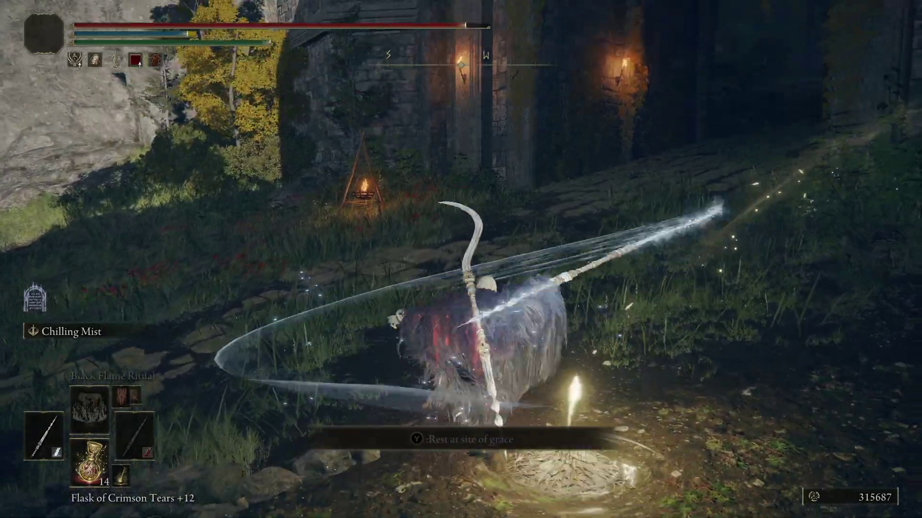
key(w)
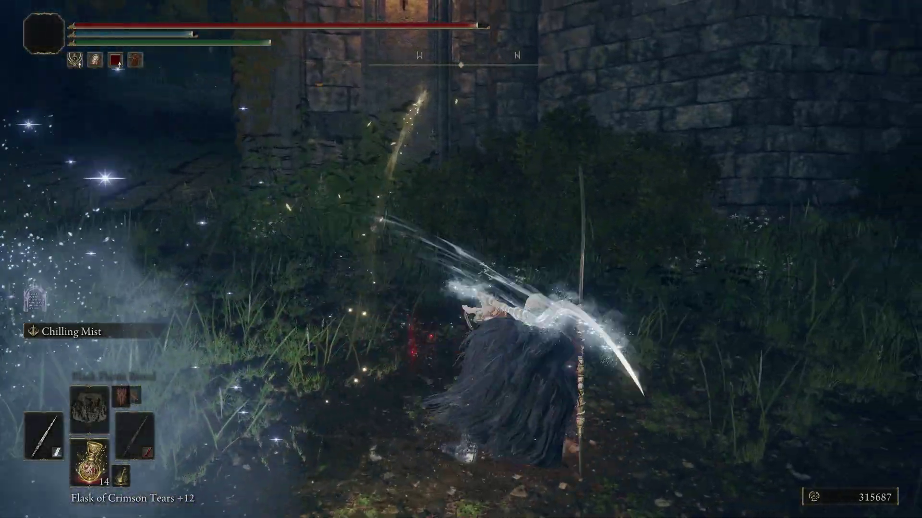
key(w)
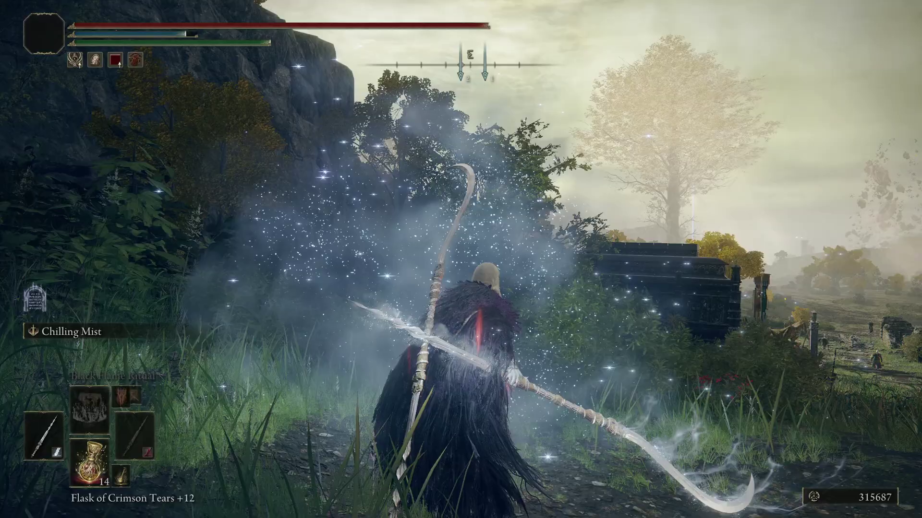
Summon the Mimic Tear spirit ashes near the site of grace and walk around with them to test the summoning change.
key(w)
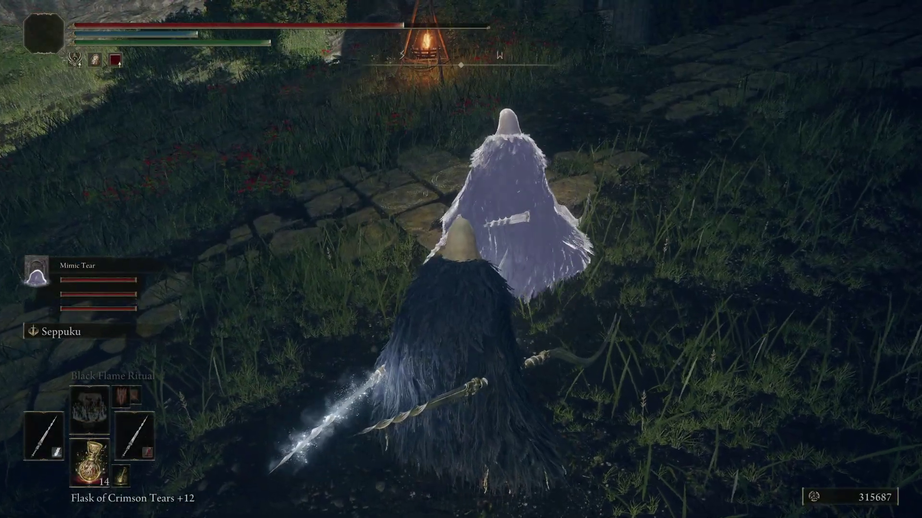
key(w)
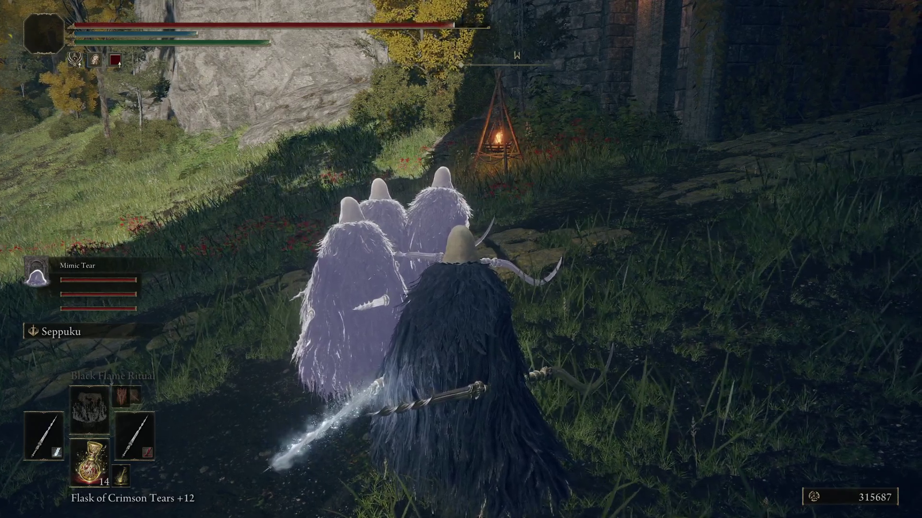
key(d)
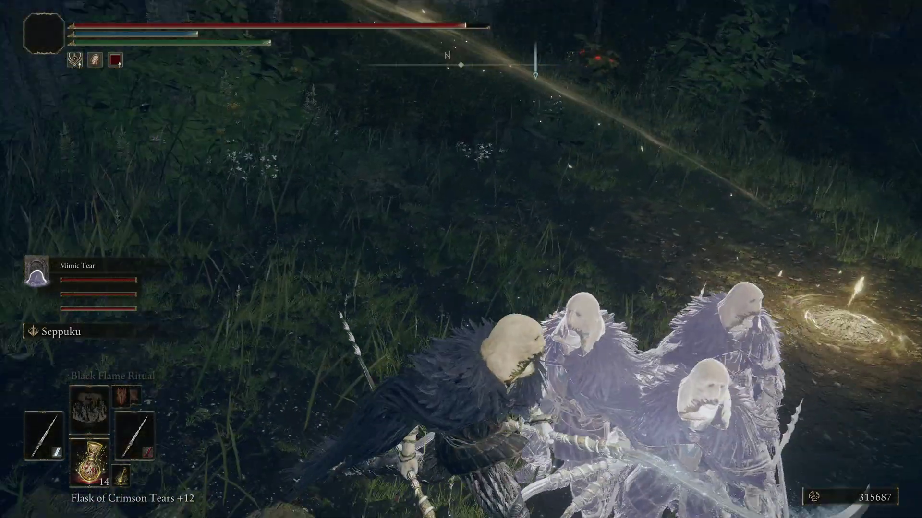
key(s)
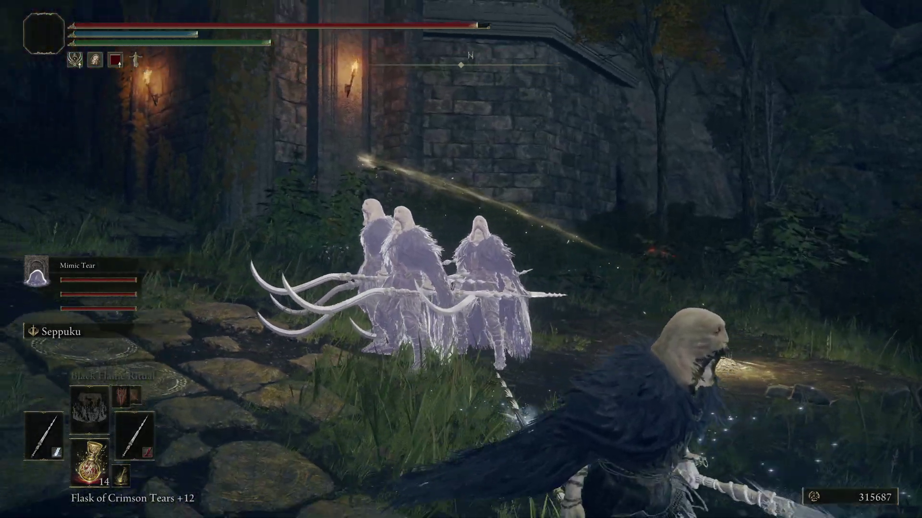
key(s)
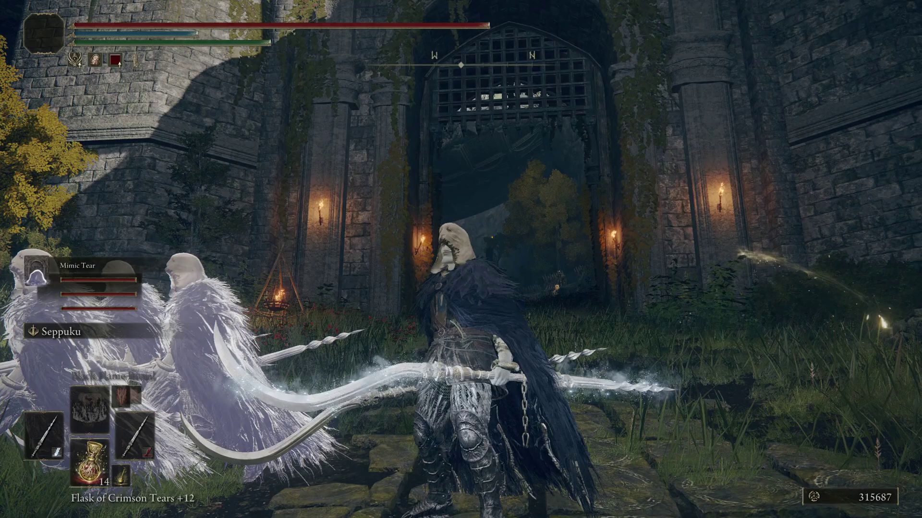
key(w)
key(d)
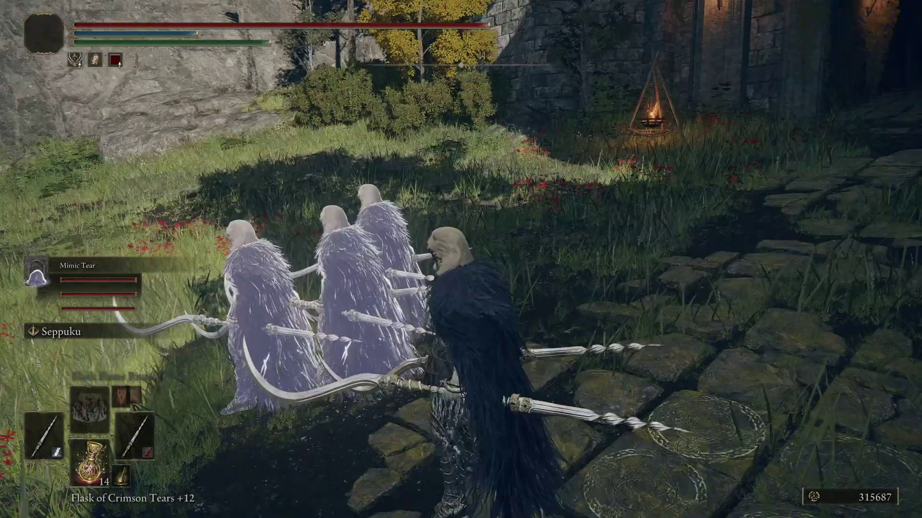